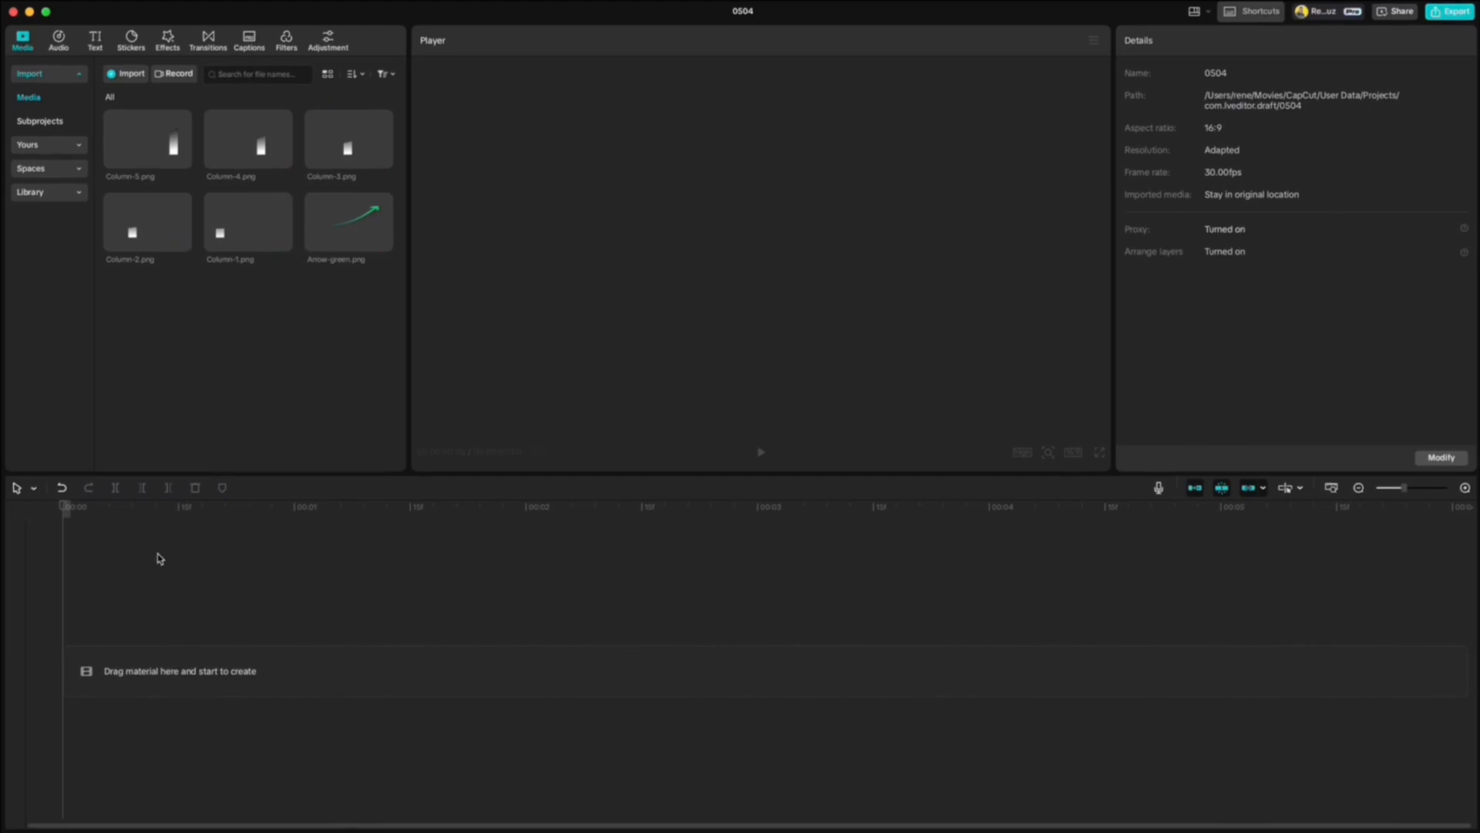
Add the blue grid background video from the library's Background category to the timeline.
click(37, 192)
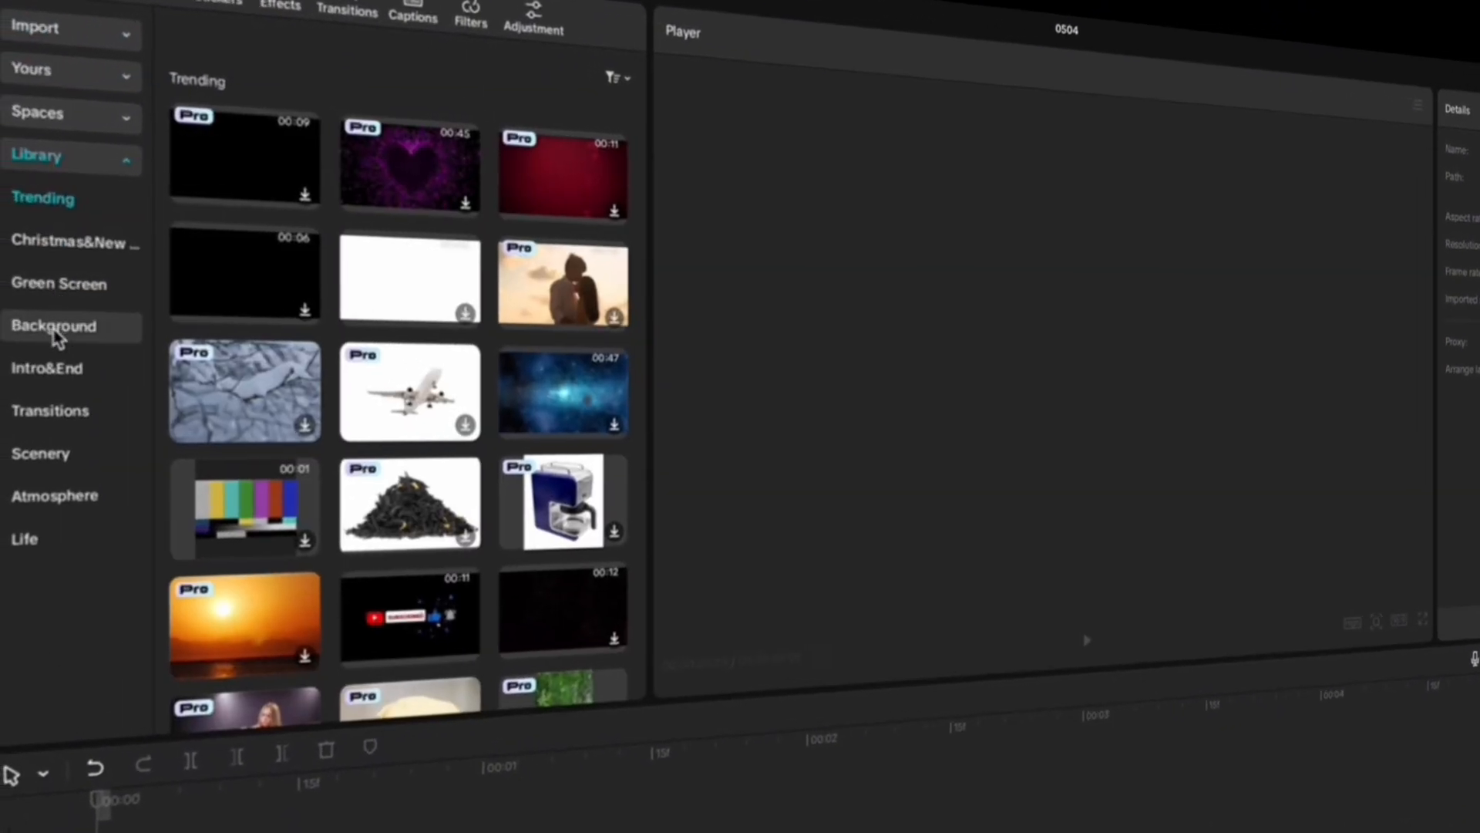
click(31, 308)
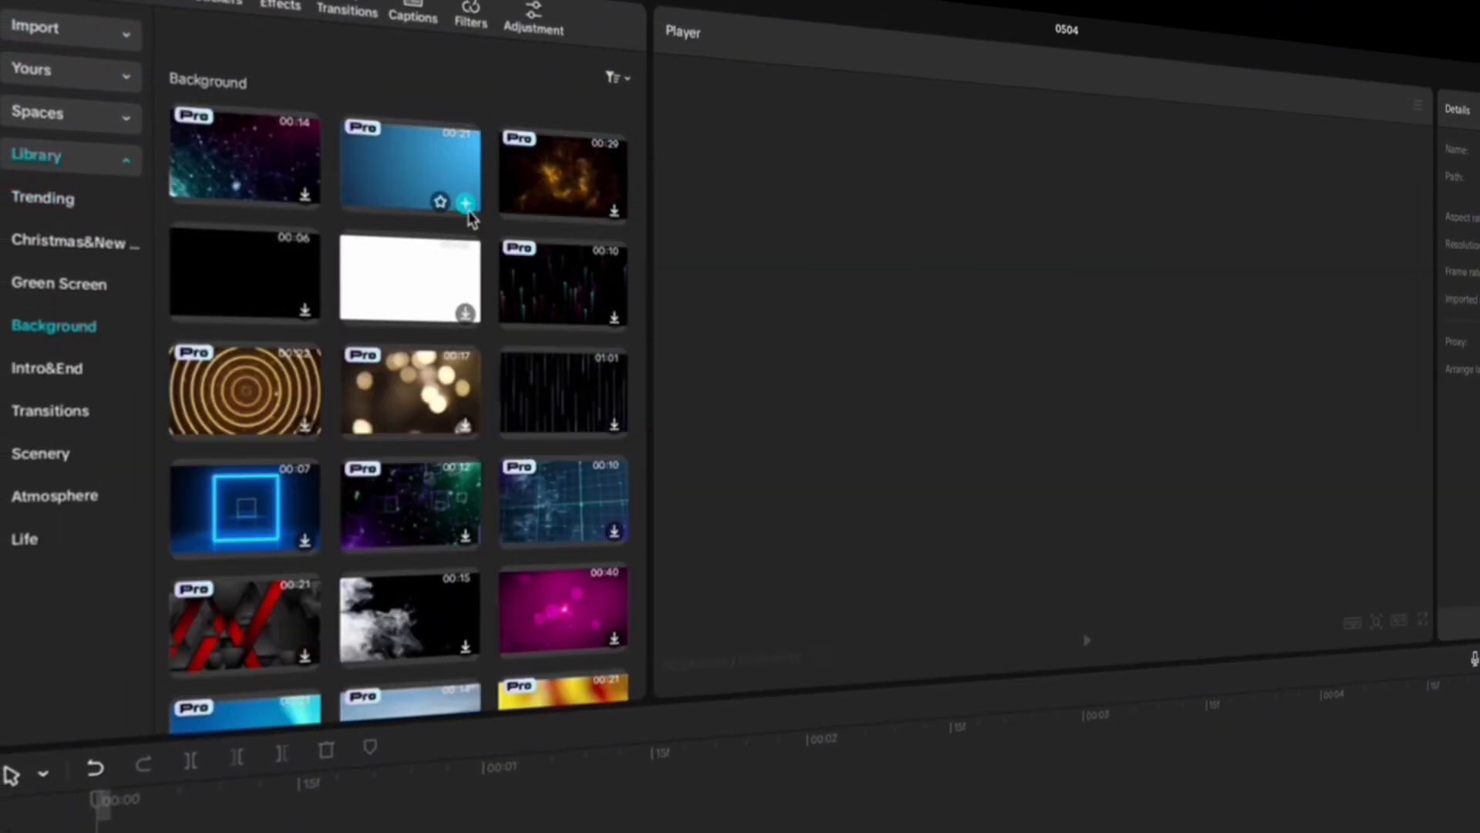
click(466, 204)
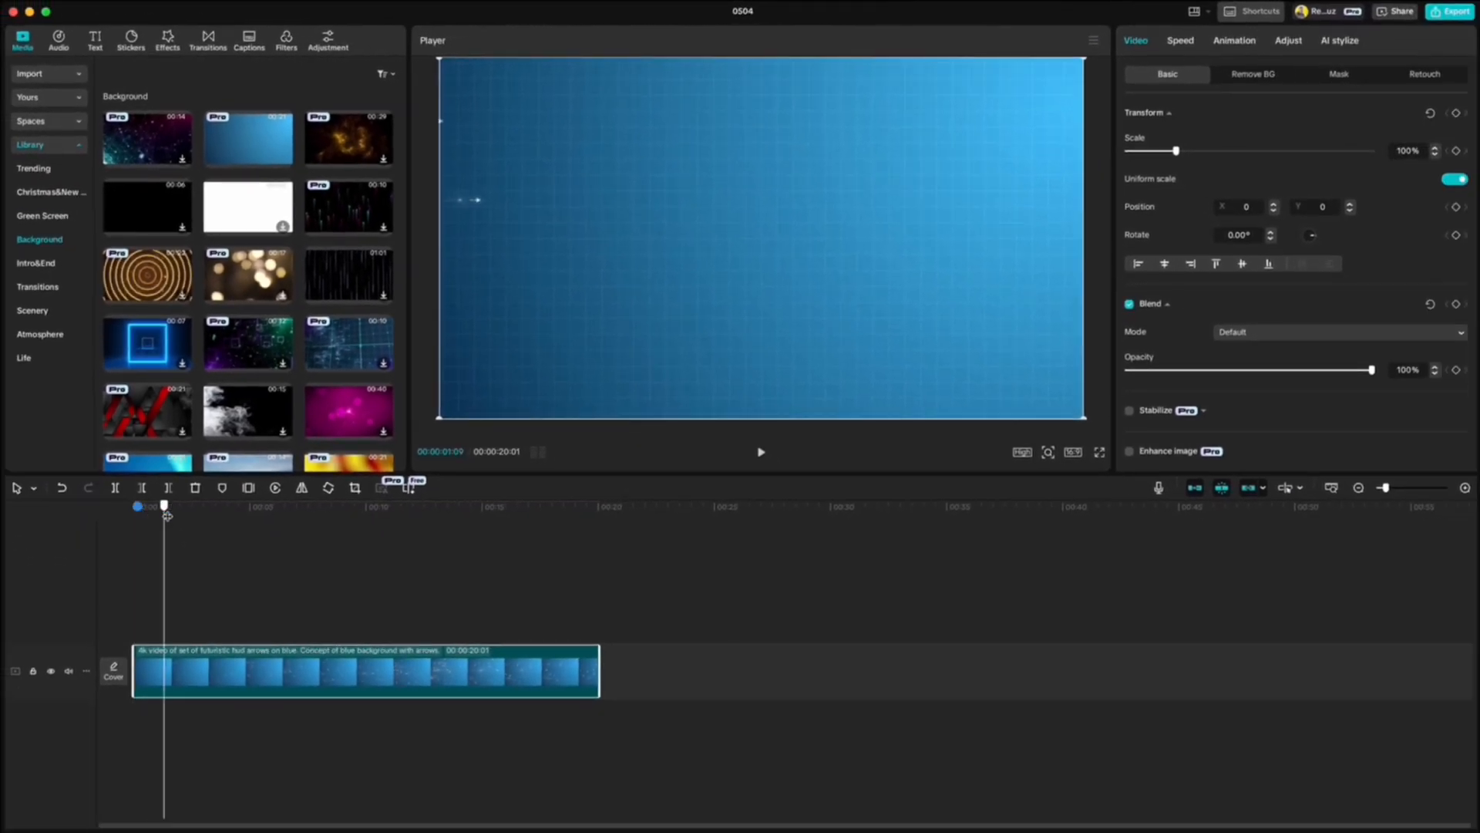
Freeze the first frame of the blue background video and delete the moving clip that follows it.
click(137, 506)
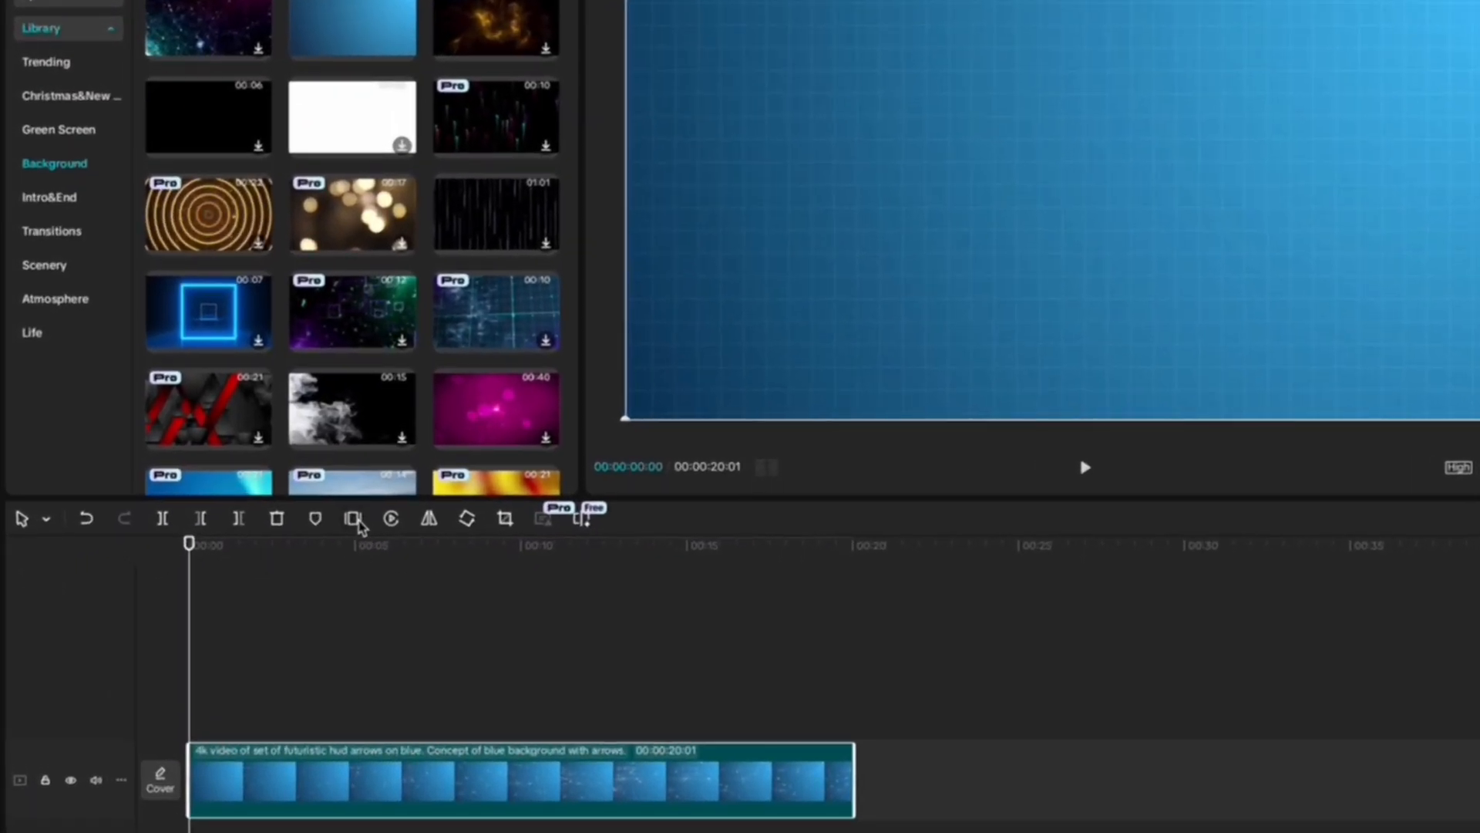
click(354, 518)
click(411, 777)
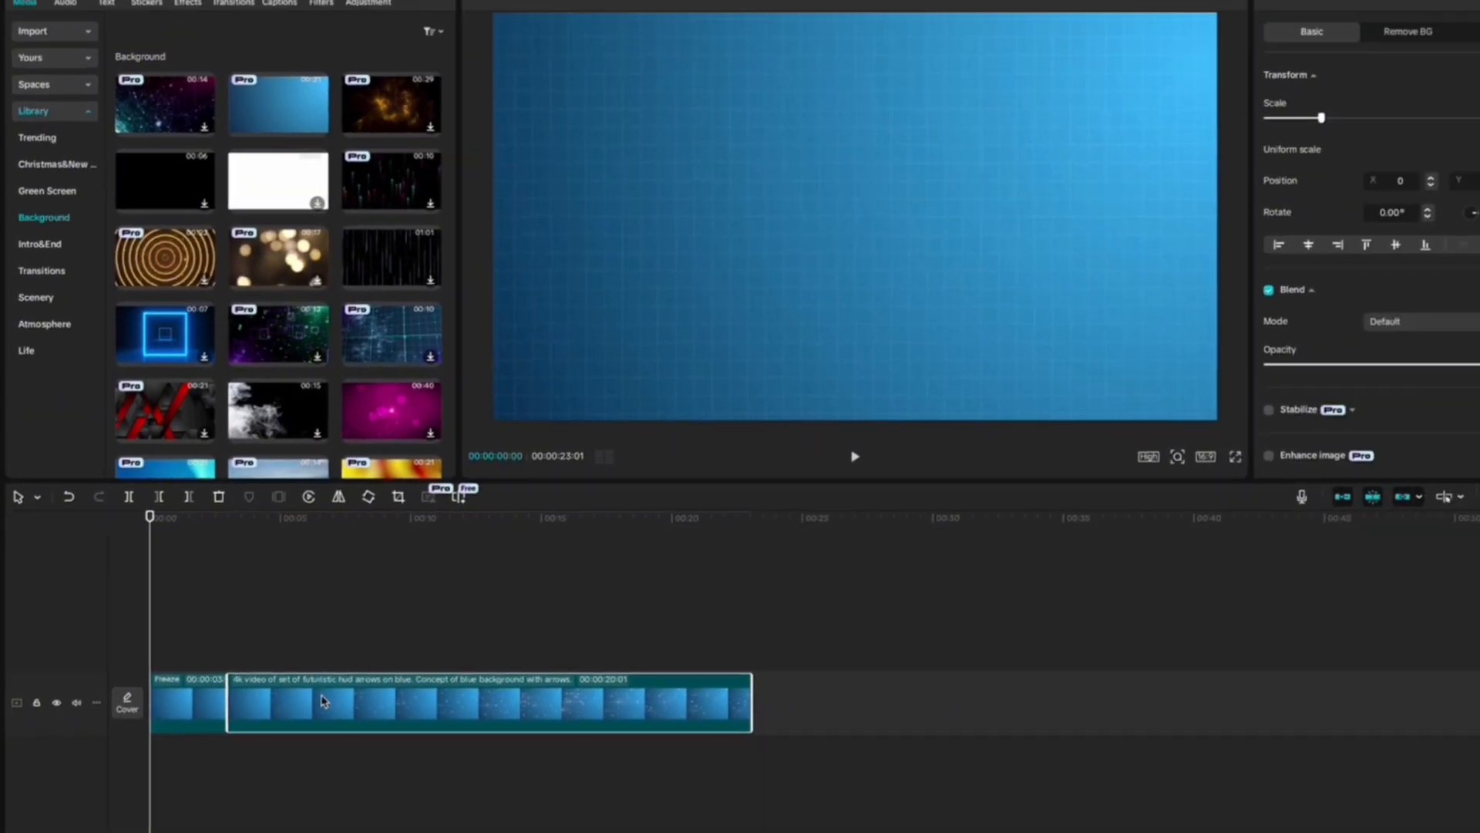
key(Delete)
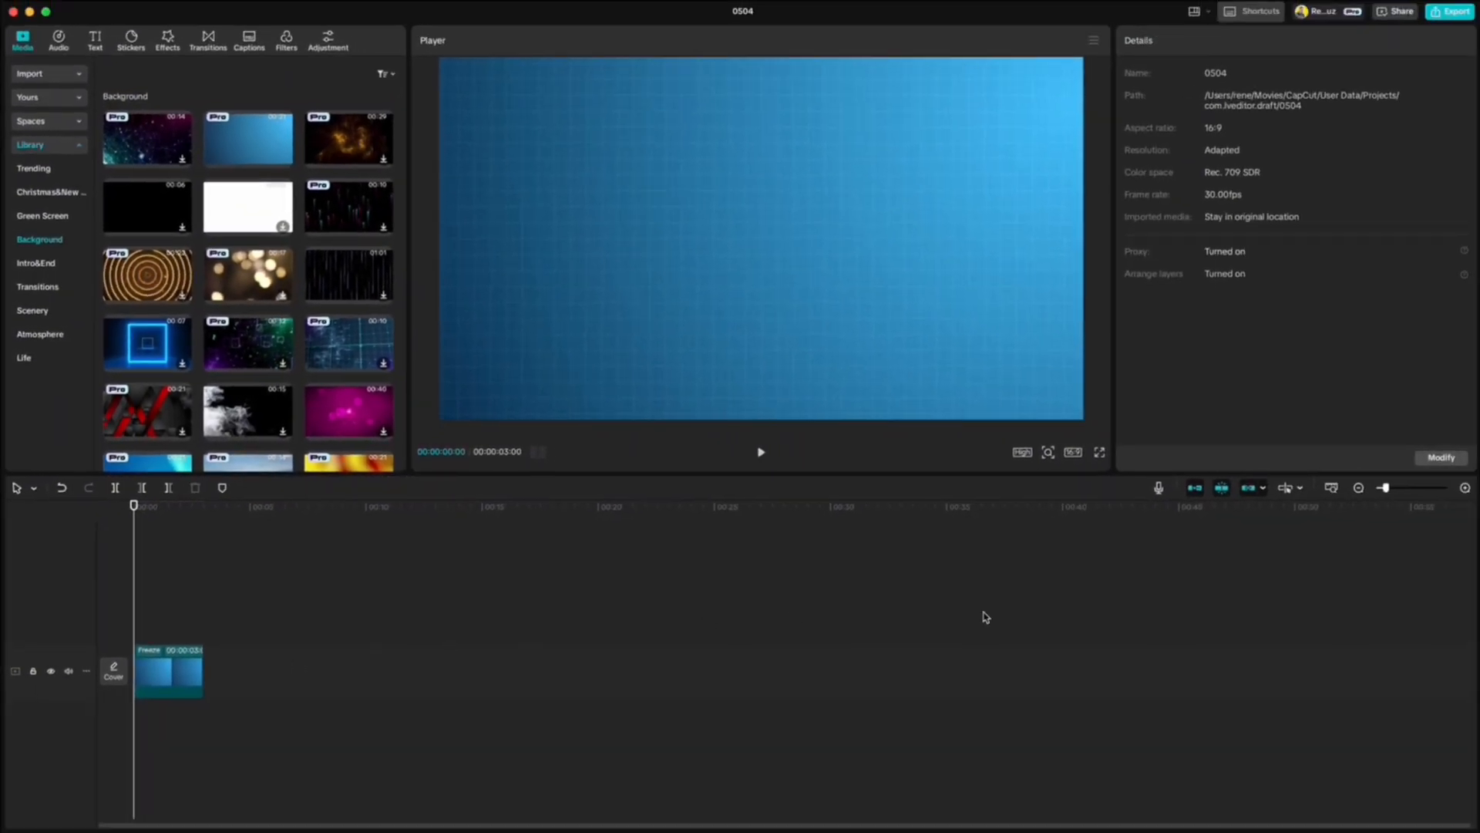
Extend the frozen background clip to 5 seconds and return the playhead to the start of the timeline.
click(1465, 489)
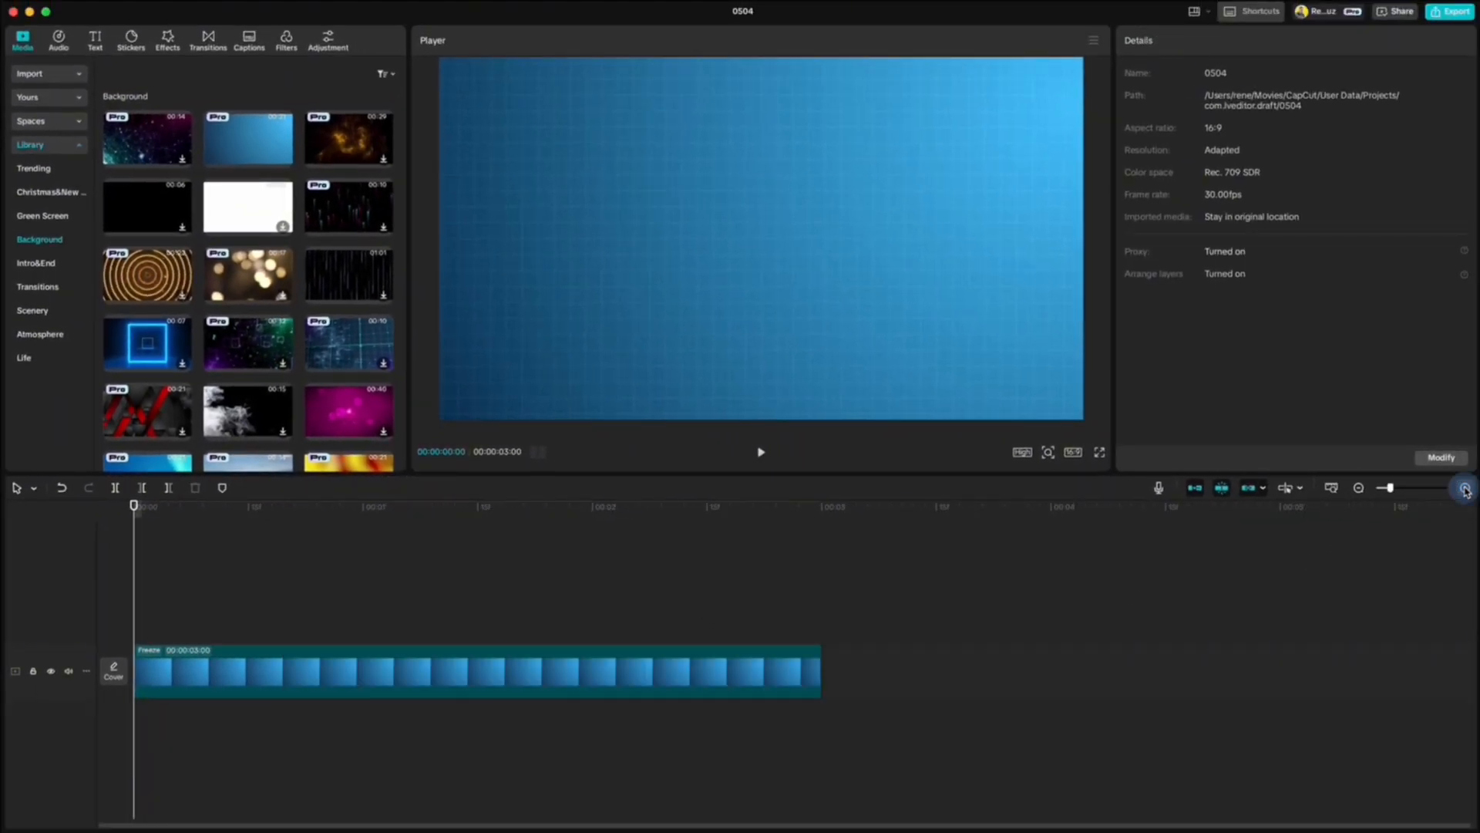
drag(127, 509, 859, 529)
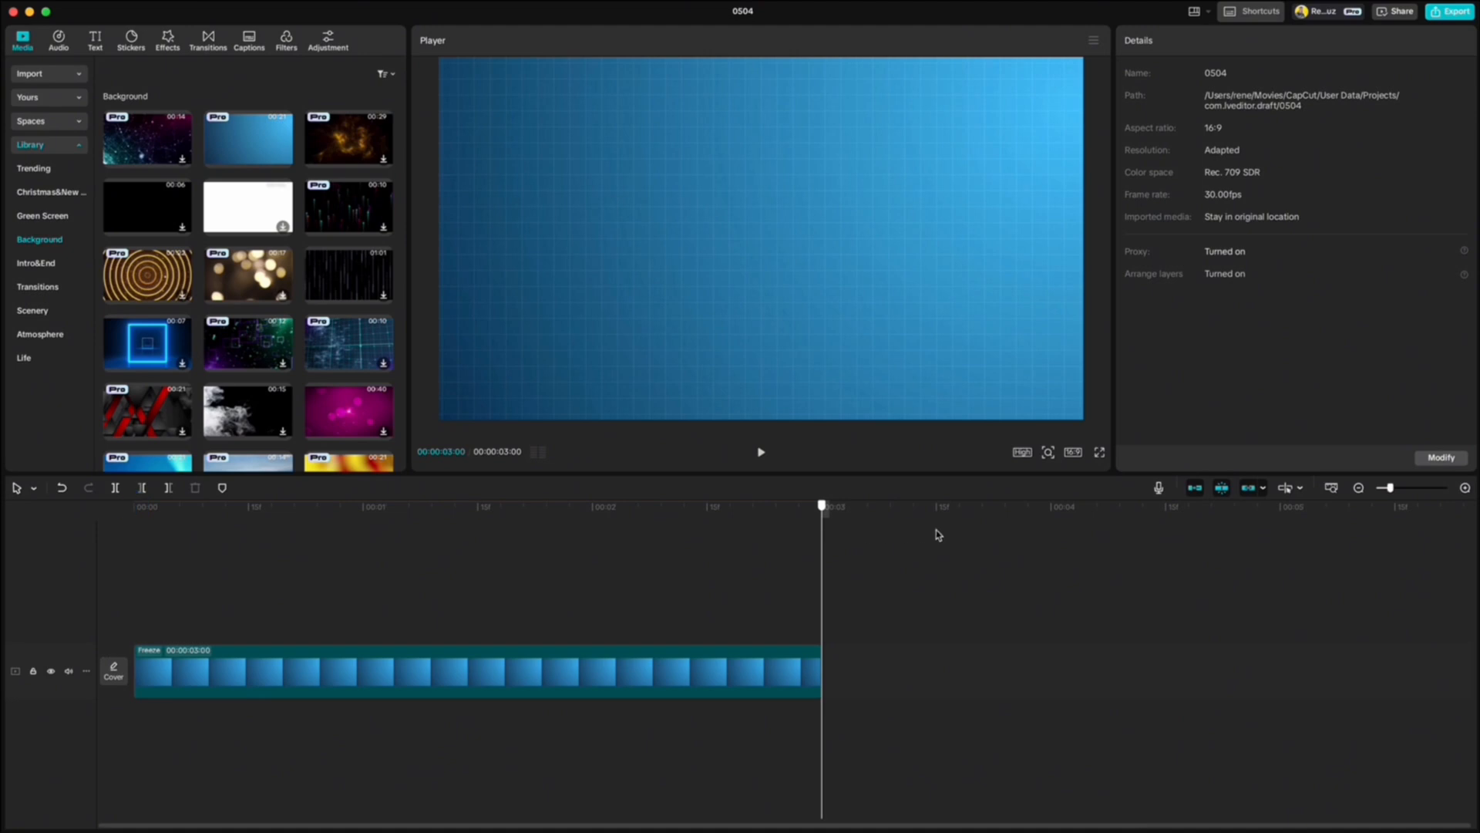
click(740, 679)
drag(820, 671, 1276, 651)
drag(824, 509, 134, 508)
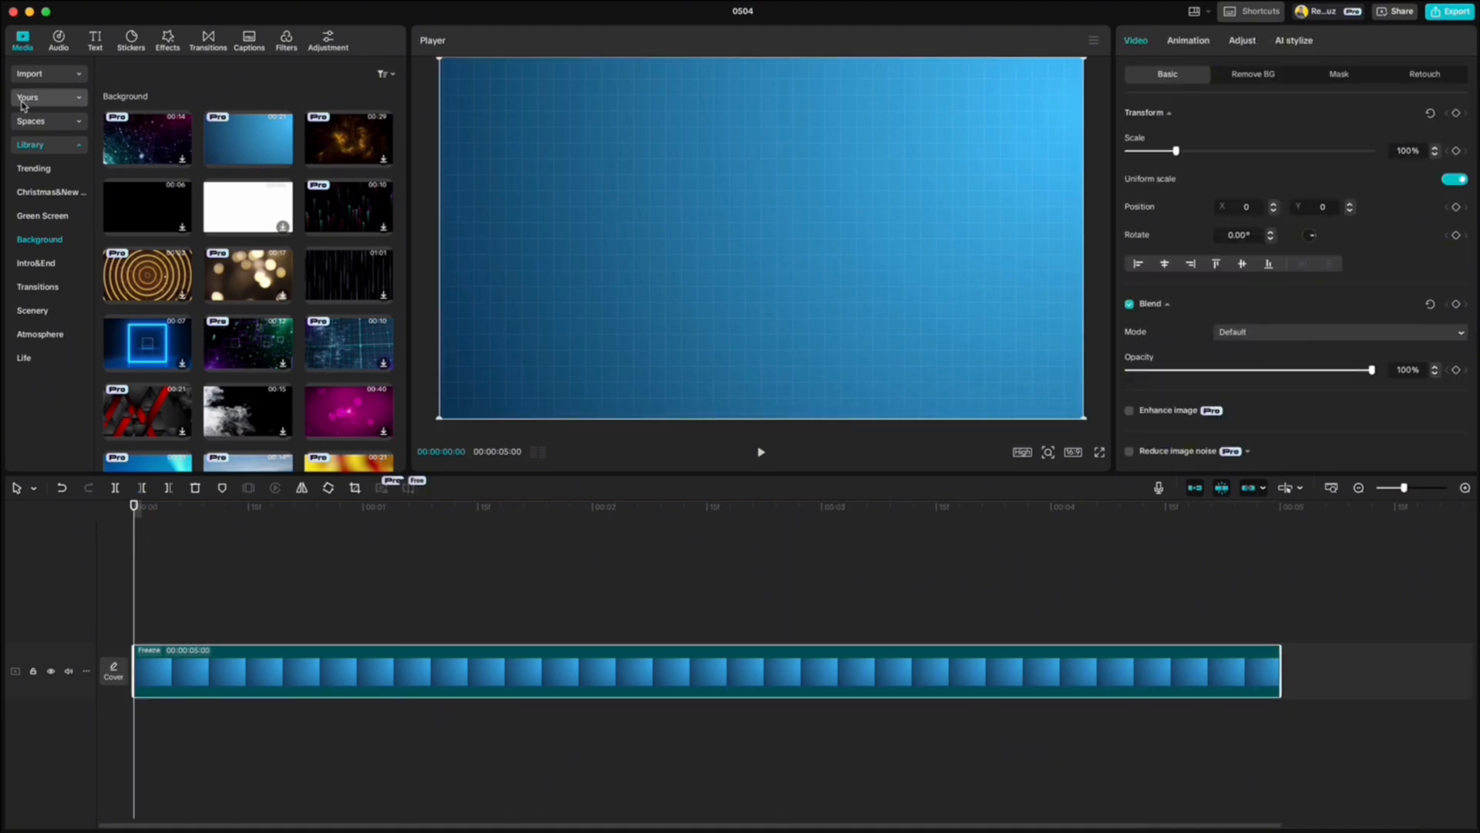
Stack Column-1.png through Column-5.png and Arrow-green.png on separate tracks above the background, all starting at the beginning.
click(23, 75)
mouse_move(141, 224)
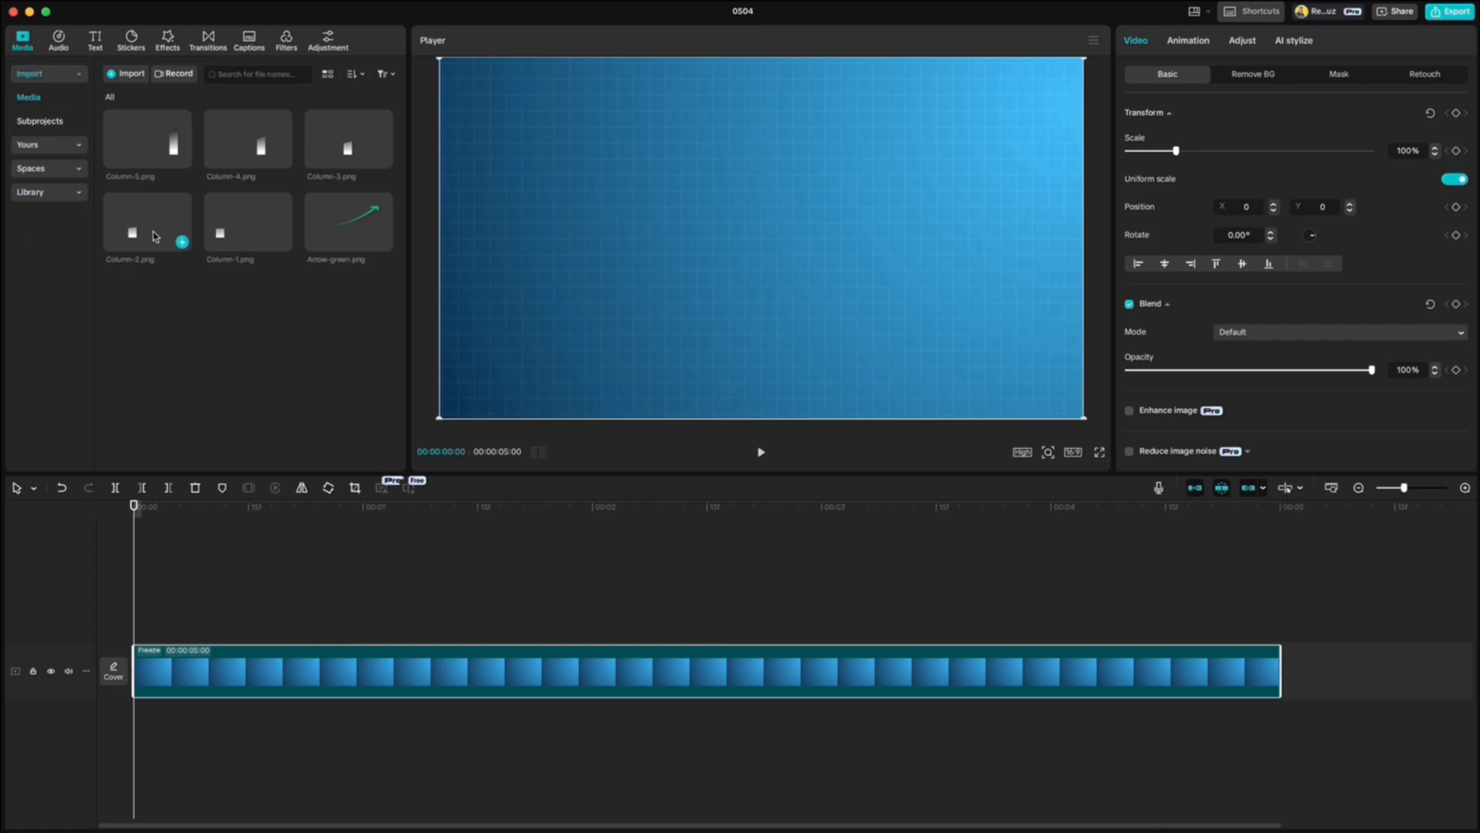
drag(250, 284, 144, 617)
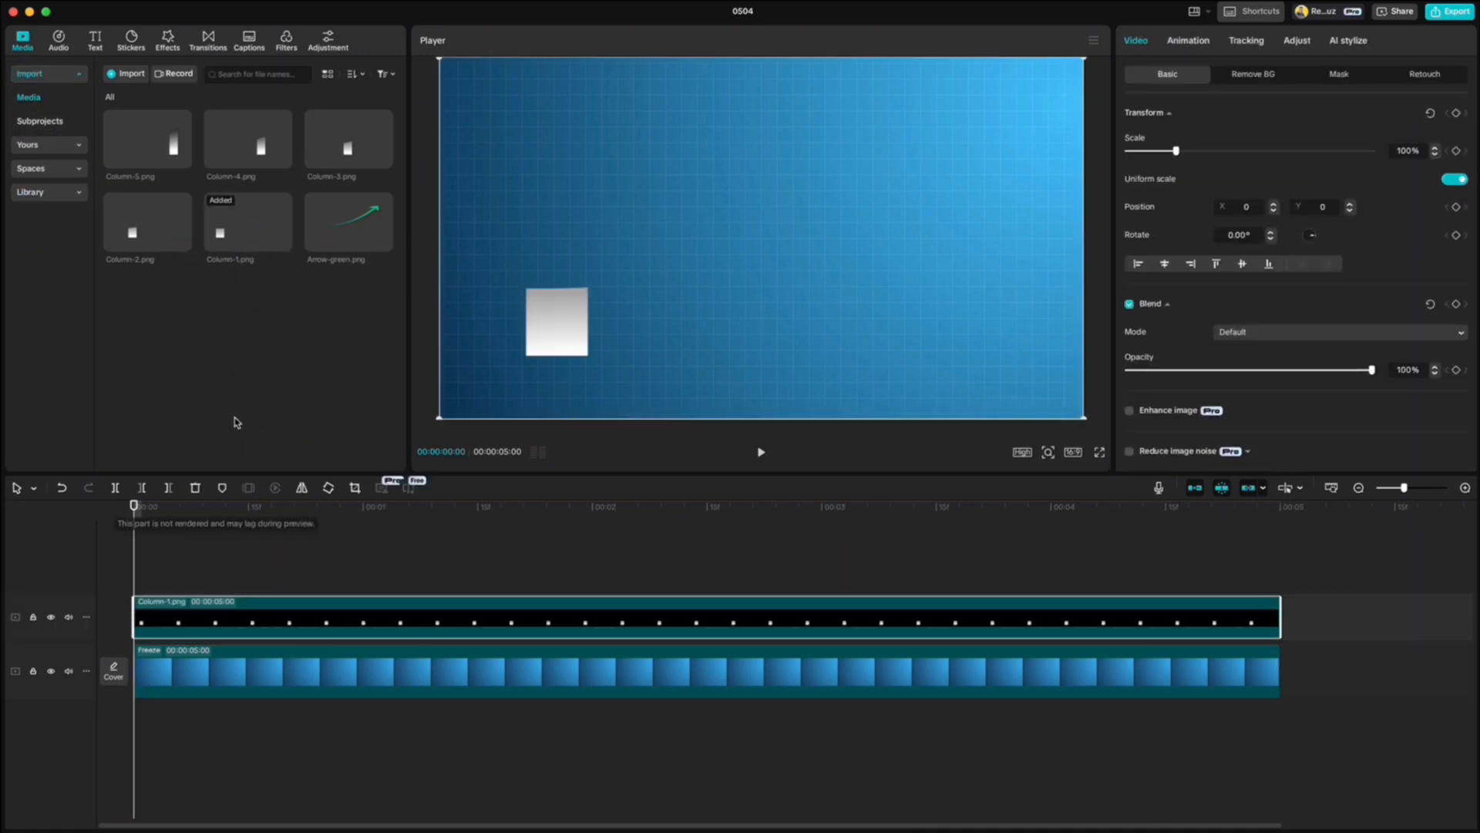
drag(170, 236, 127, 577)
drag(337, 196, 147, 540)
drag(248, 143, 136, 544)
drag(151, 148, 154, 540)
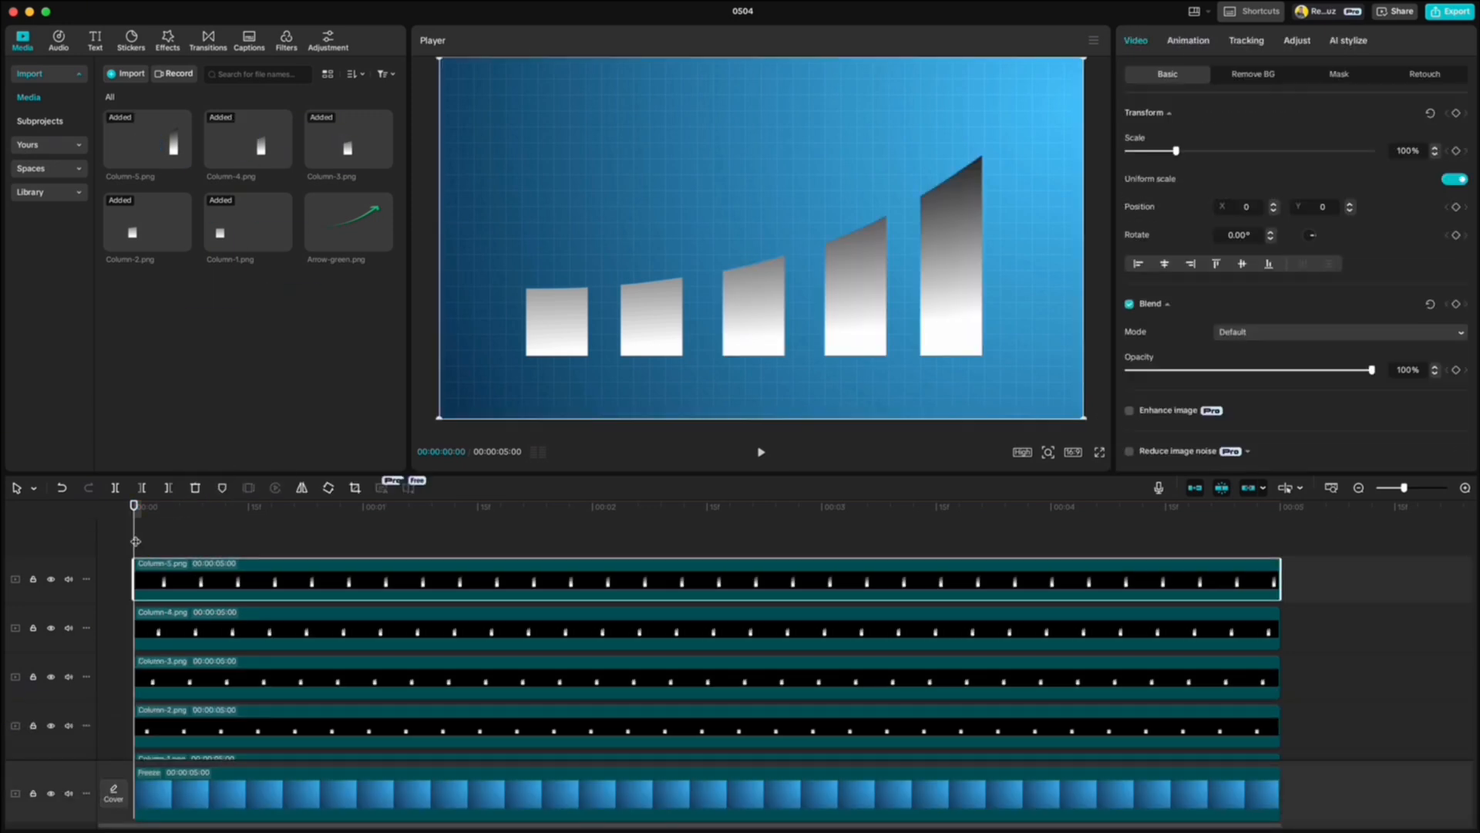
drag(373, 238, 135, 542)
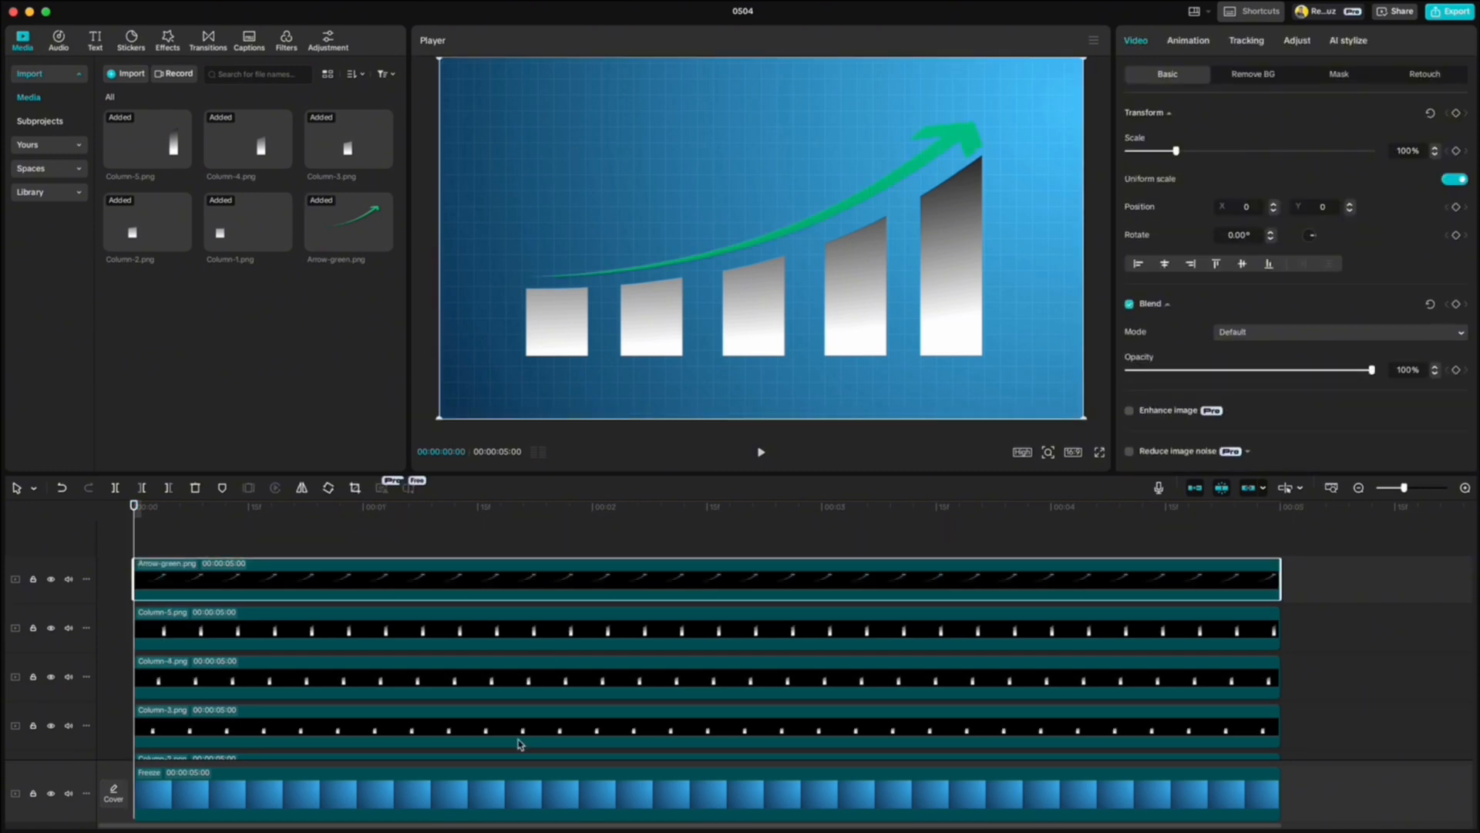
Darken the frozen background clip by setting its exposure to -15.
click(522, 784)
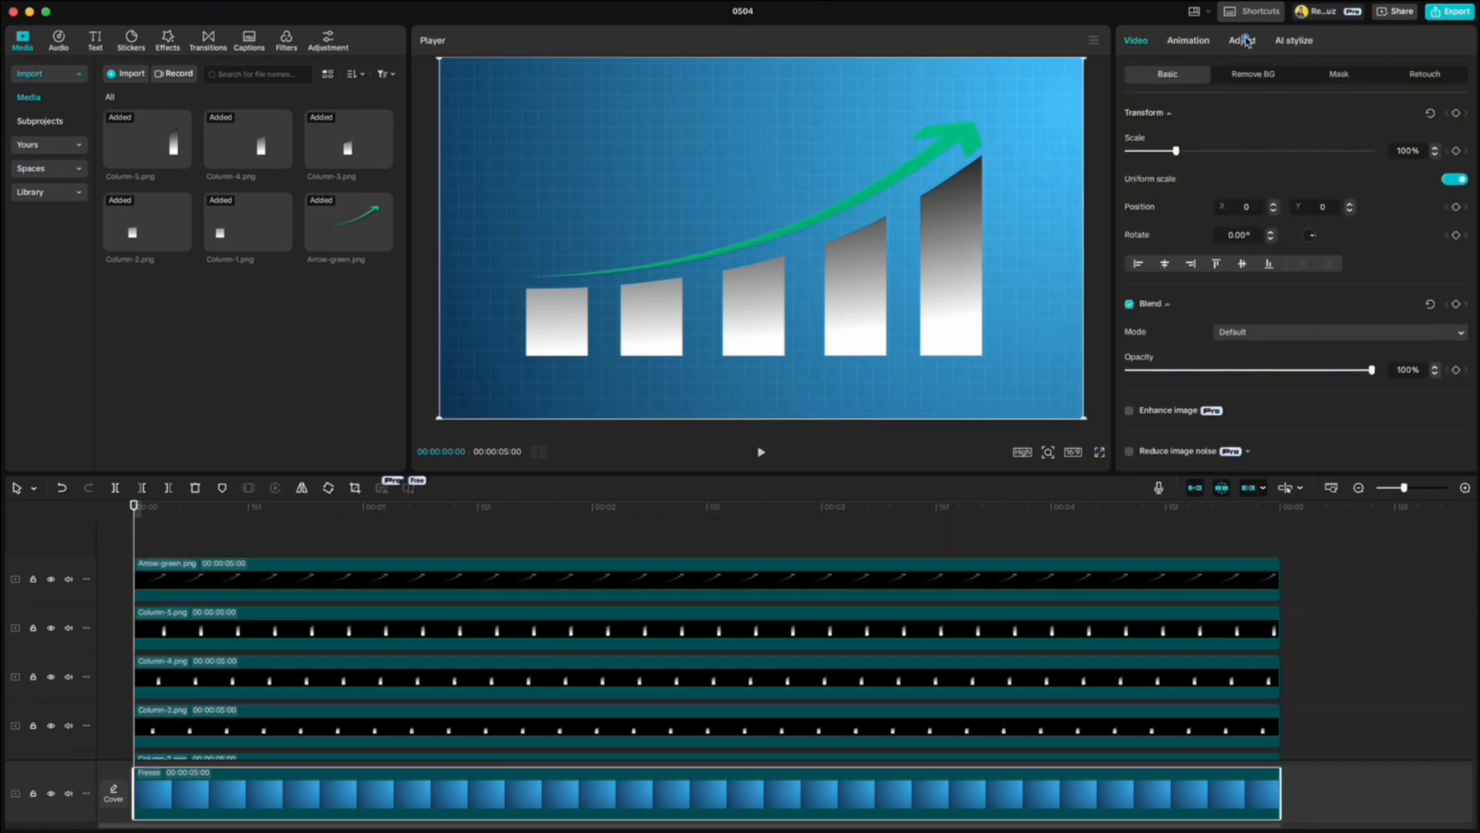
click(1242, 41)
click(1167, 74)
scroll(1191, 230, down, 3)
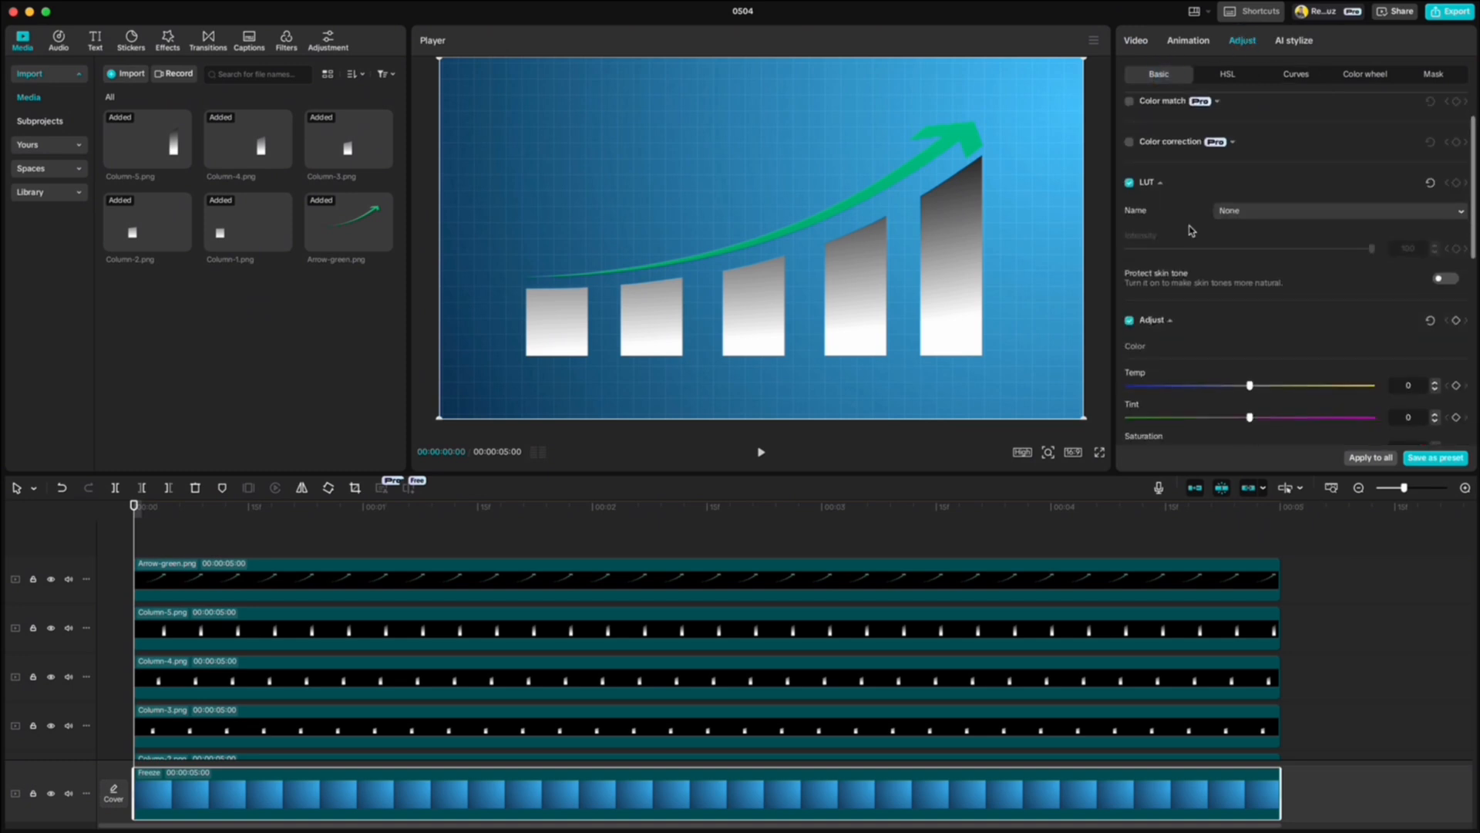
drag(1250, 267, 1212, 276)
Select all five column clips together and set their opacity to 50%.
scroll(753, 632, down, 3)
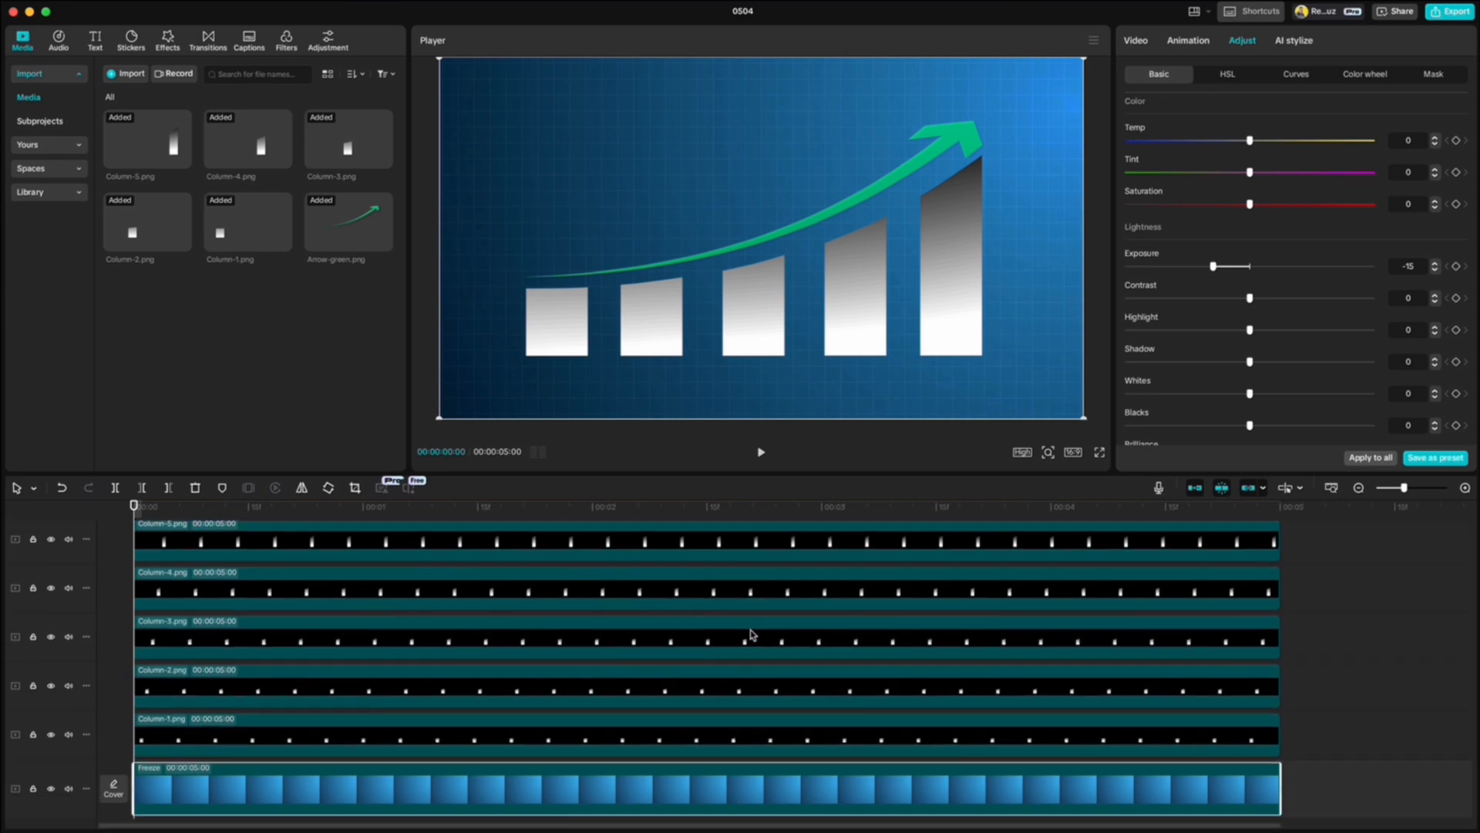
click(1173, 682)
drag(1173, 679, 832, 624)
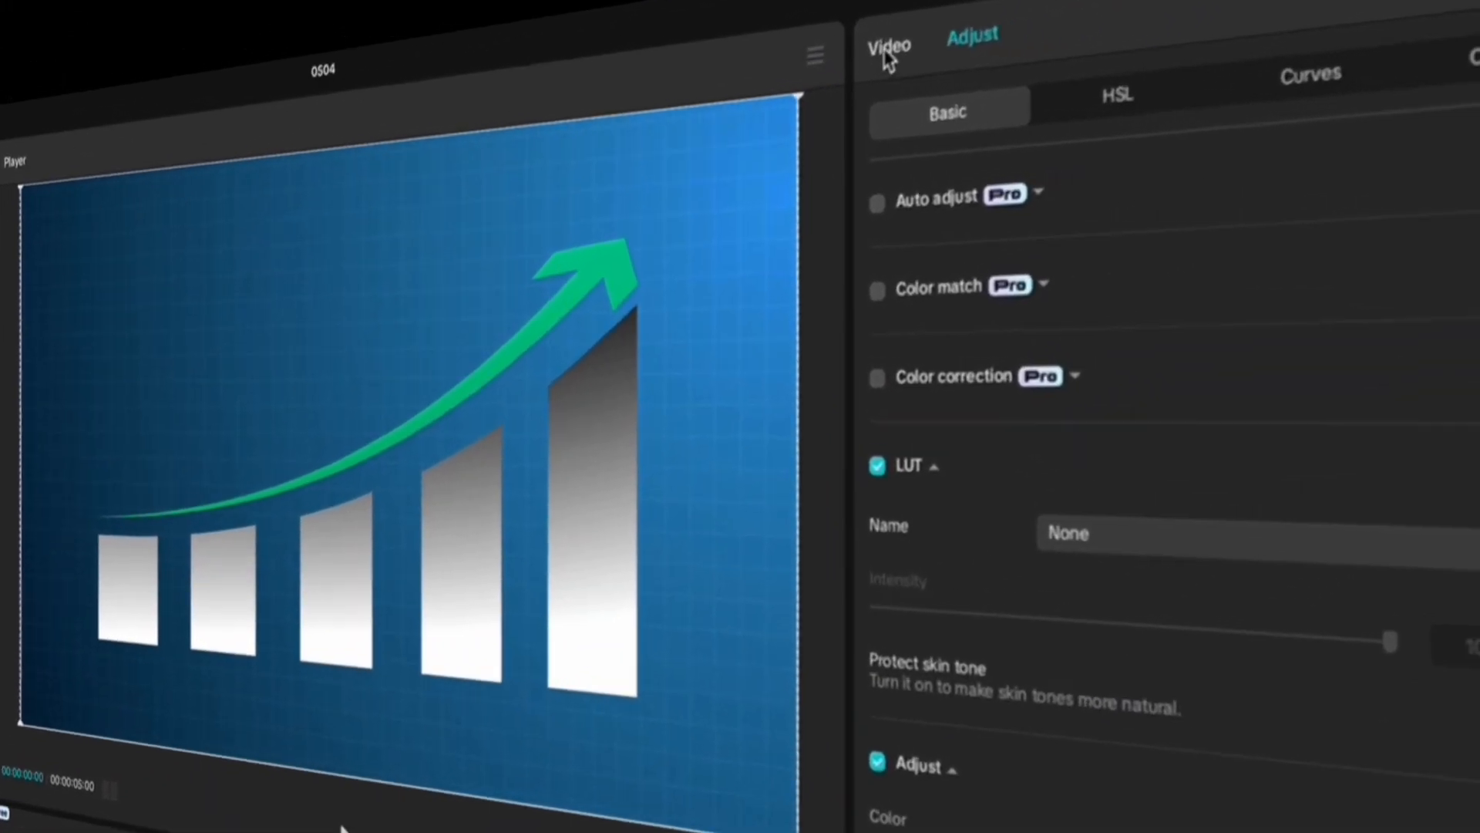
click(1136, 40)
drag(1263, 722, 1019, 709)
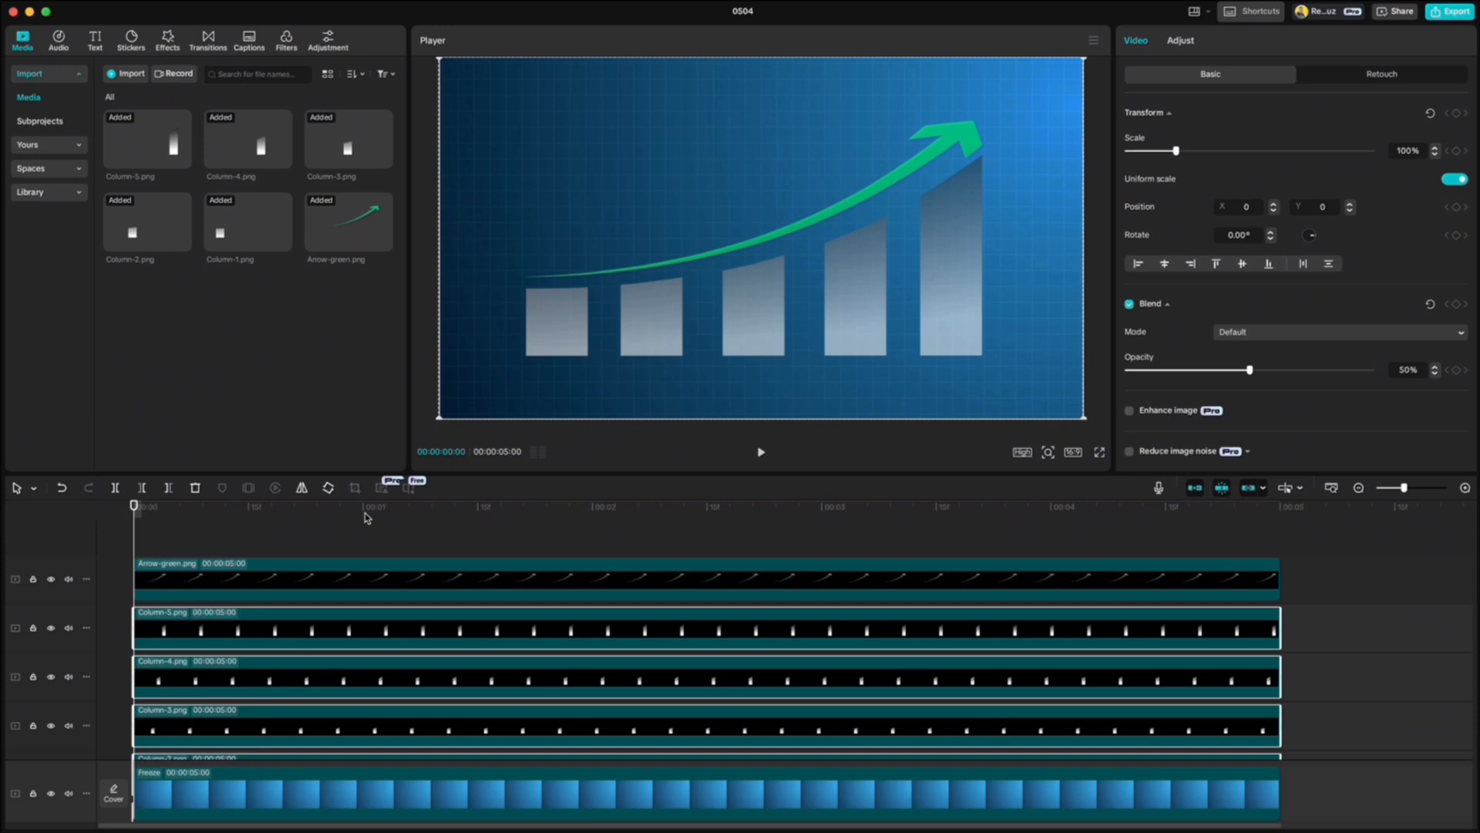
Add a default text clip above the arrow track and stretch it to the full 5-second duration.
click(94, 42)
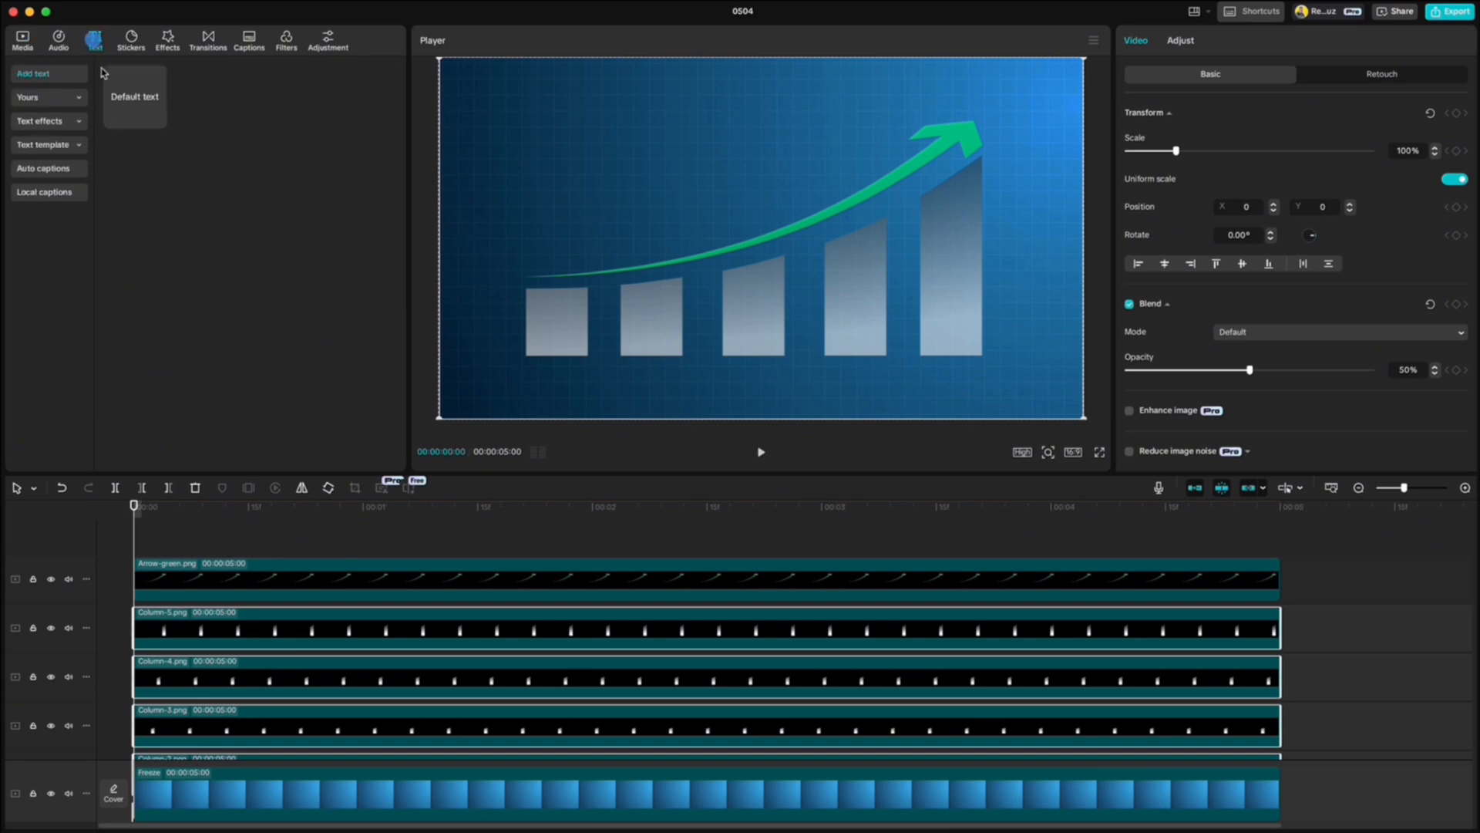
click(157, 120)
drag(823, 564, 1281, 564)
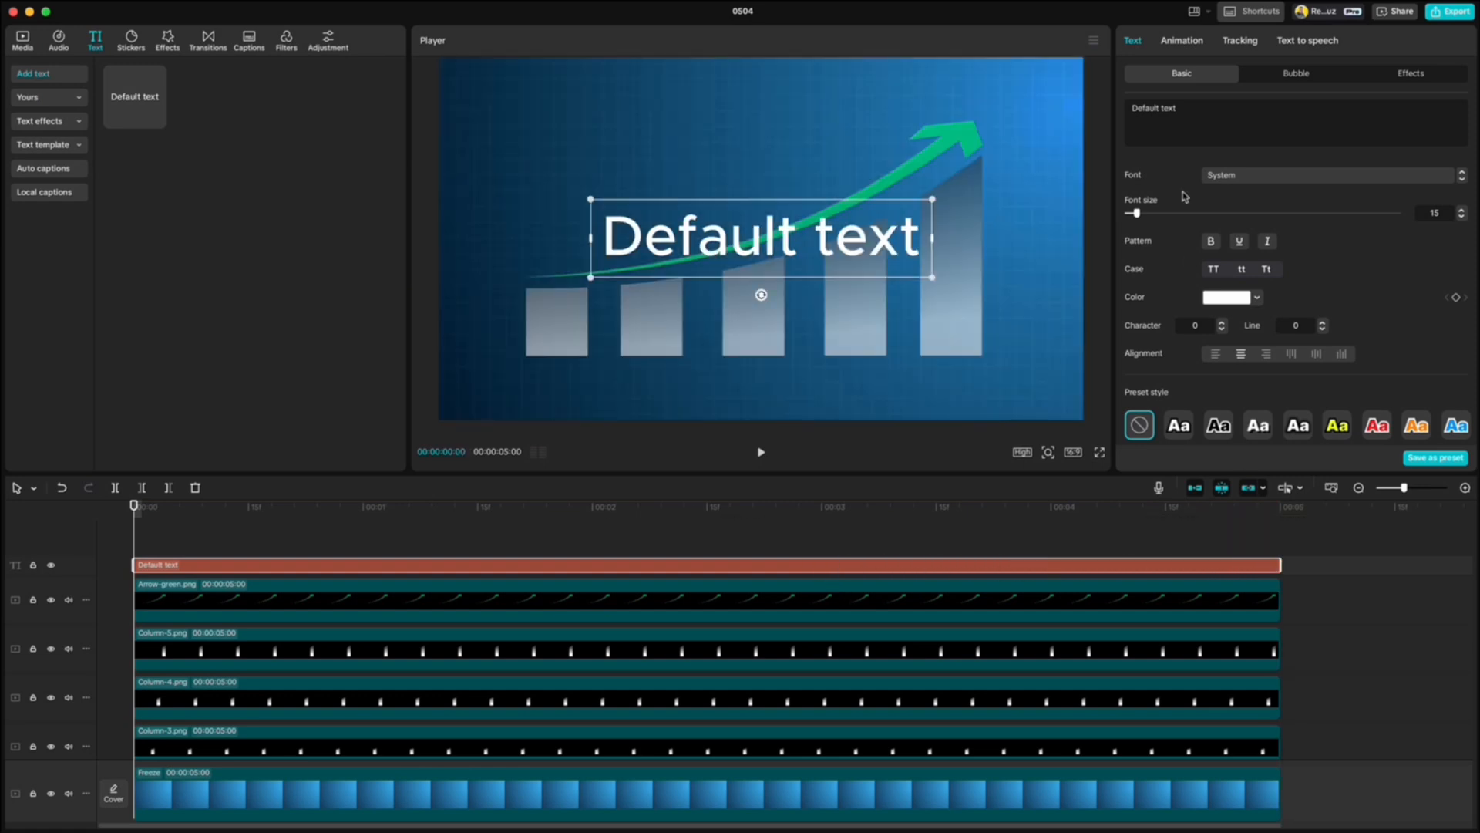
Replace the default text with a single dot and place it at the arrow's starting point, scaled to 155%.
key(super+a)
key(BackSpace)
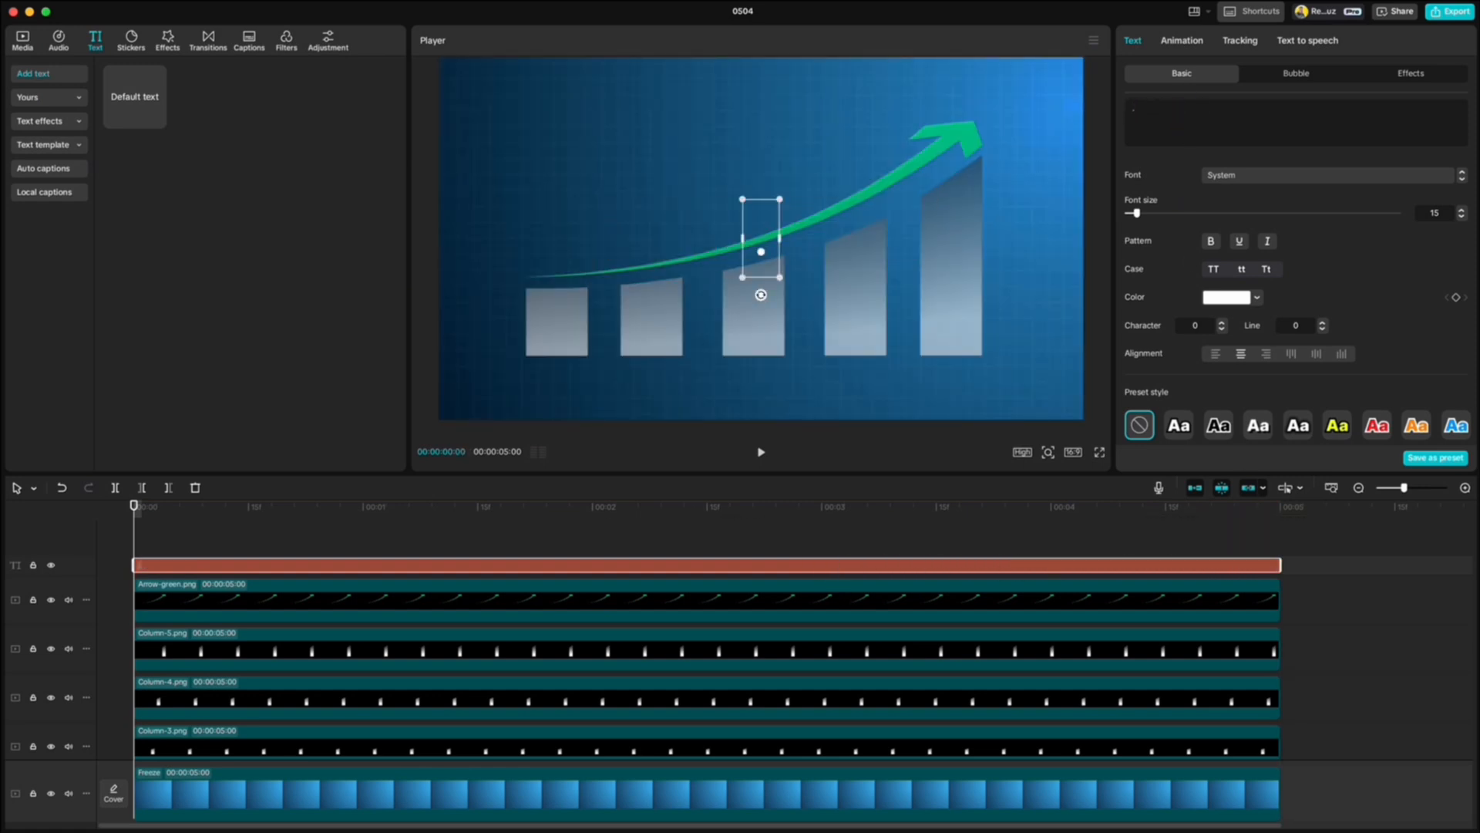
drag(780, 278, 522, 278)
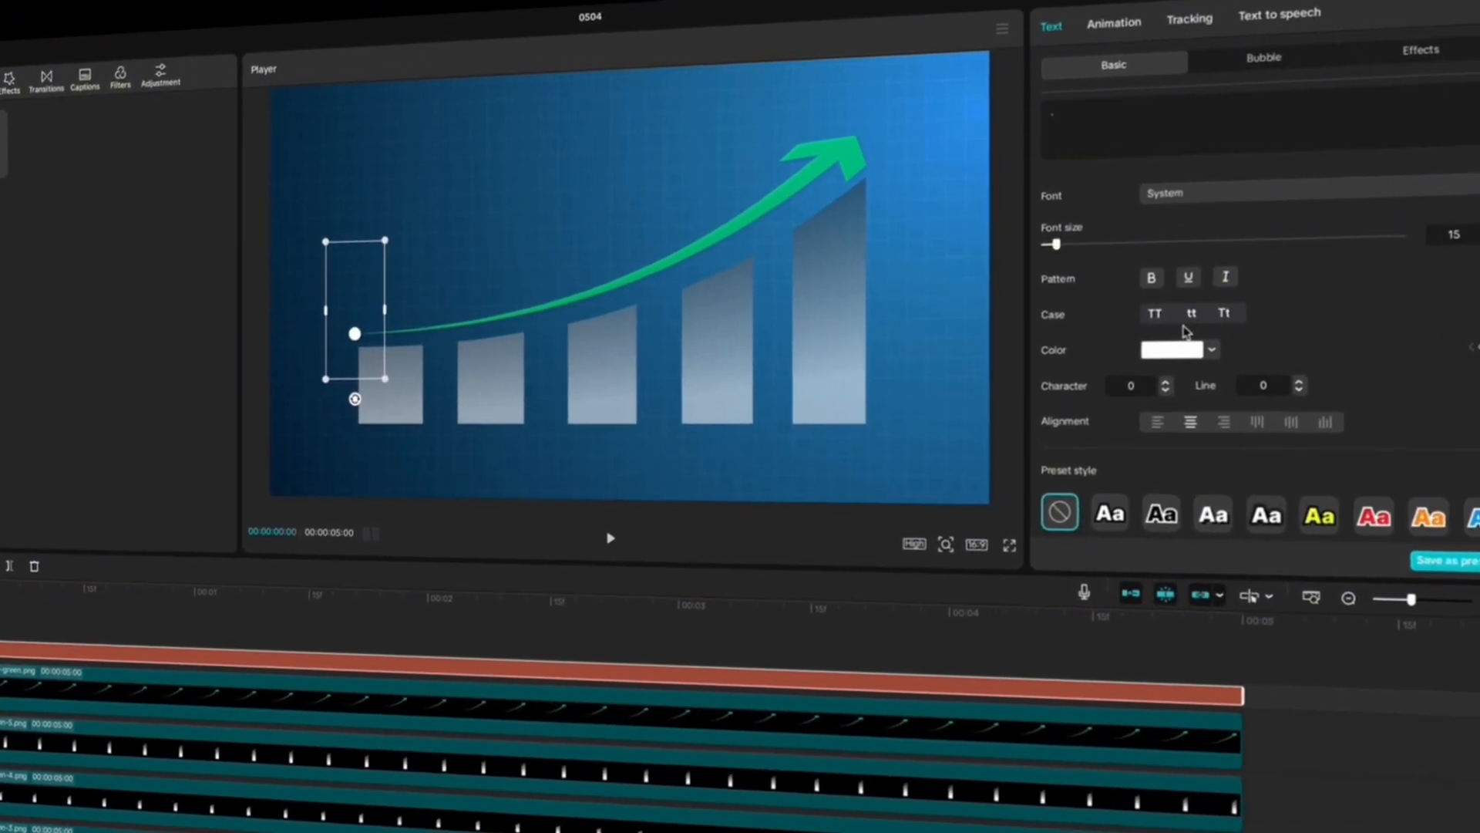
Give the dot a white glow in the second glow style with intensity 50 and an increased range.
scroll(1185, 331, down, 10)
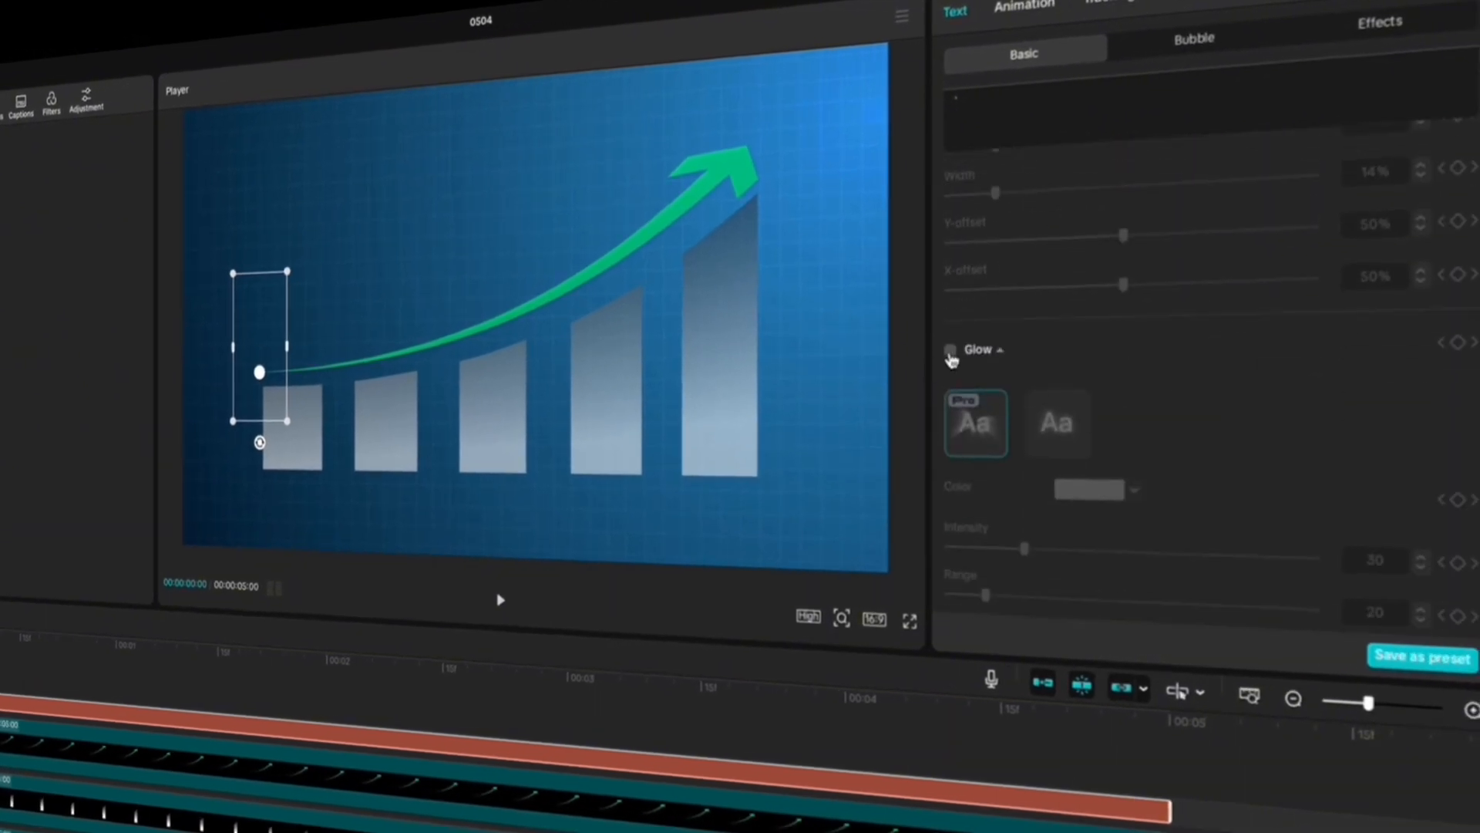
click(950, 351)
click(1058, 422)
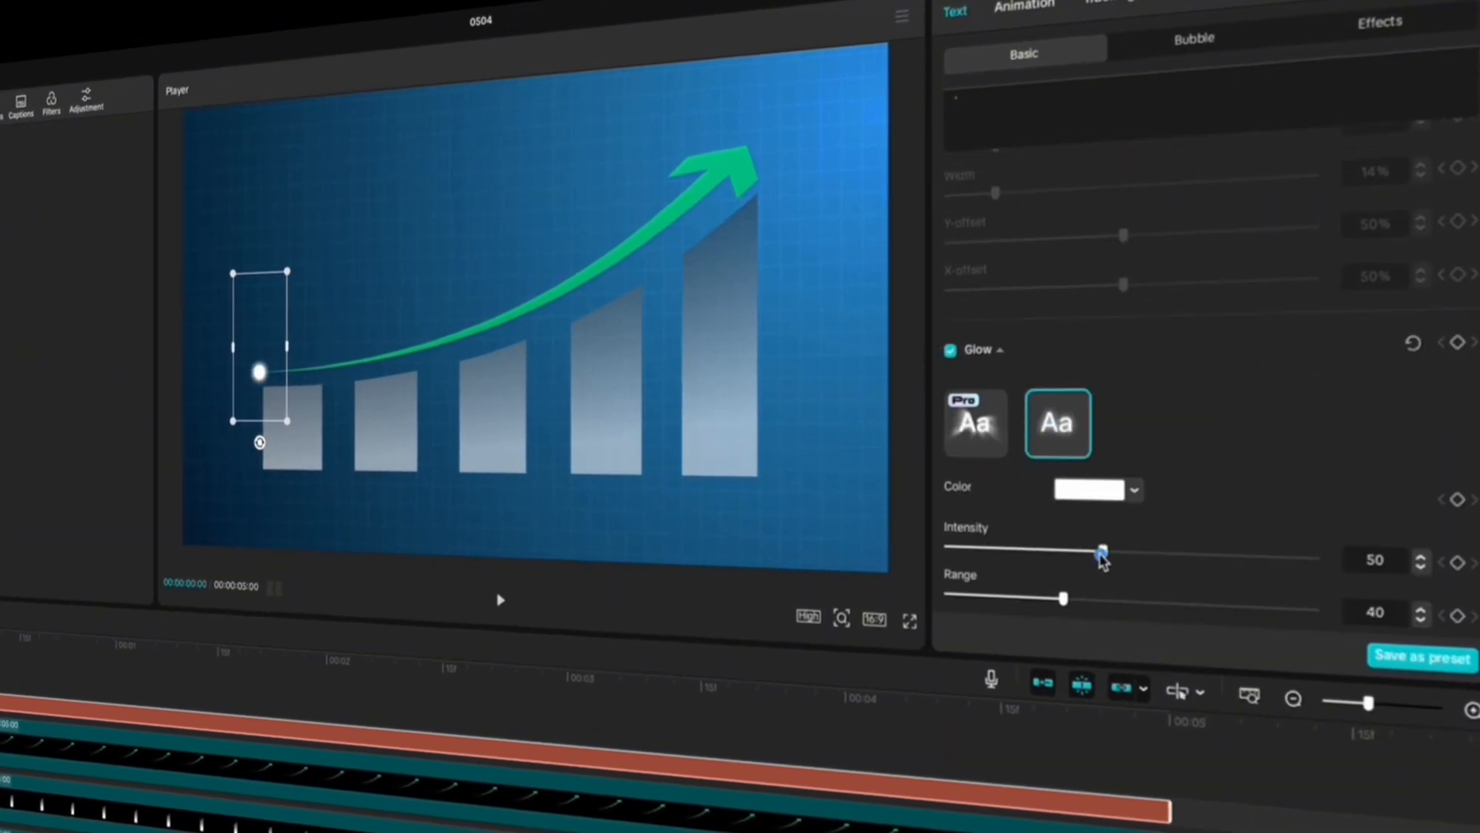
drag(1064, 599, 1284, 603)
Keyframe the dot's transform at the start, and at 5 seconds scale it to 300% on the arrow's tip.
scroll(1330, 333, up, 8)
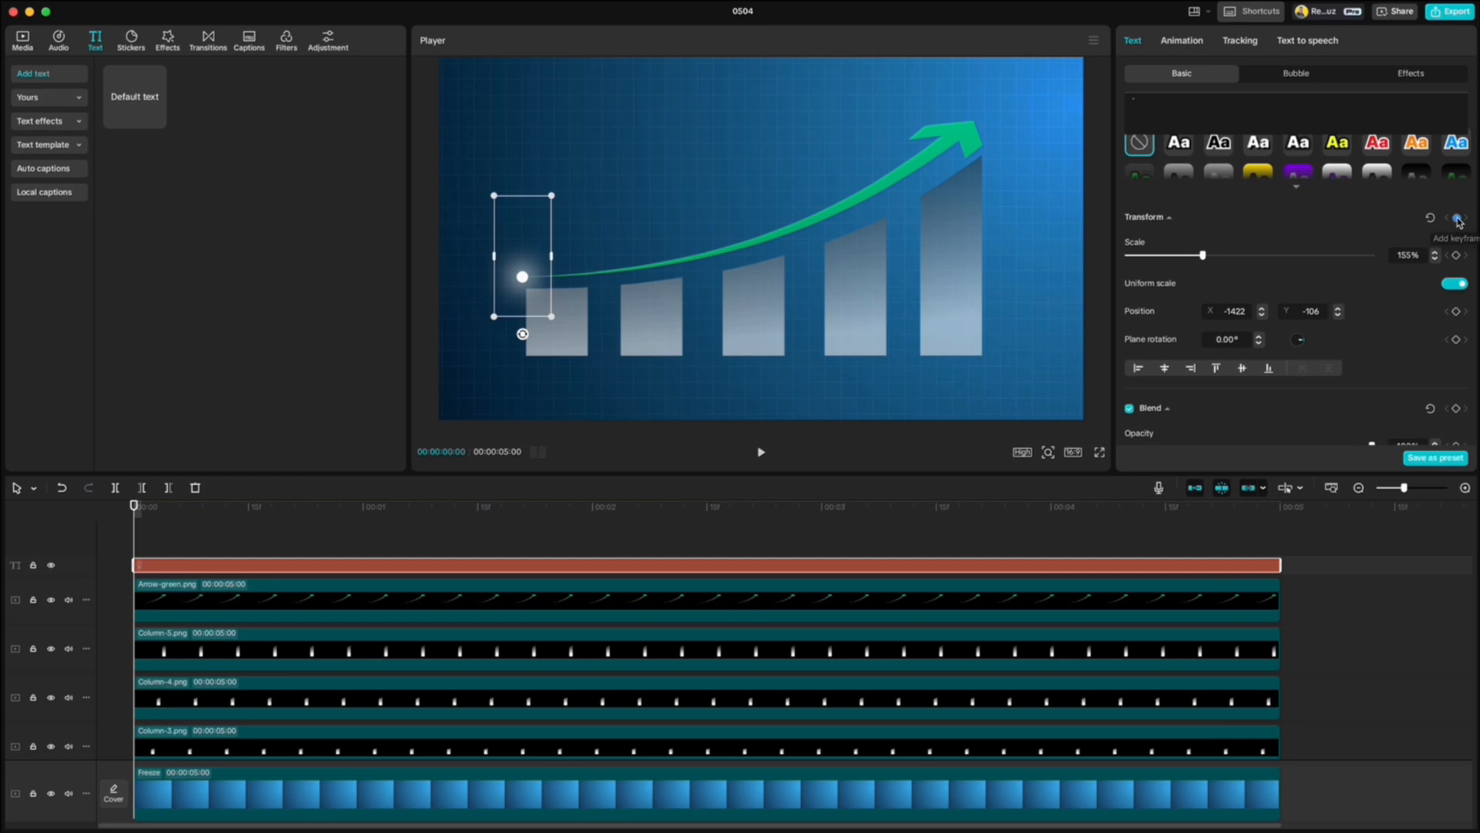
drag(212, 505, 1279, 522)
drag(509, 268, 973, 124)
drag(1205, 261, 1275, 258)
drag(969, 141, 969, 122)
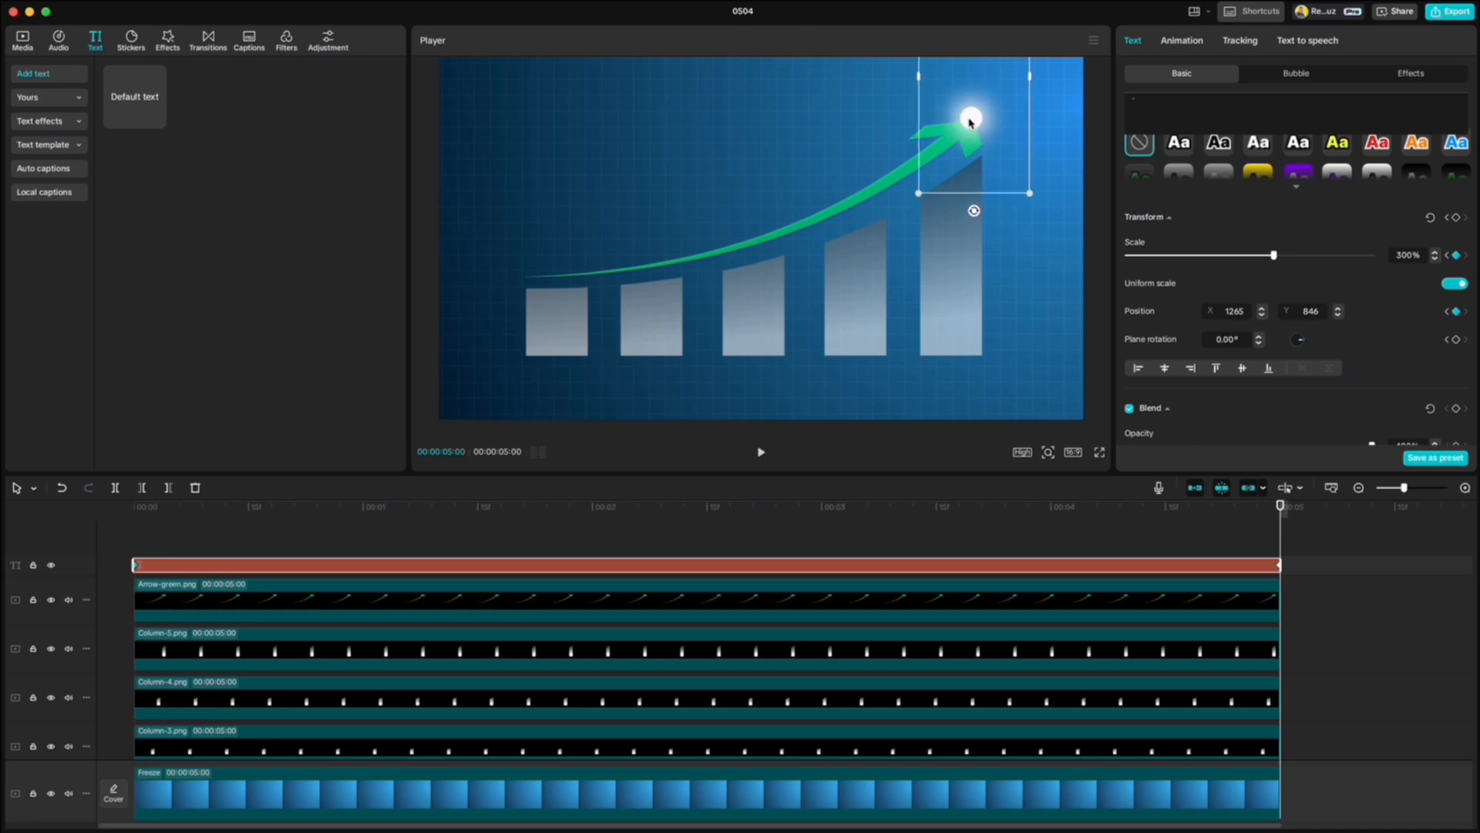
Show the variable speed animation for the dot's text clip and expand its Y position graph.
drag(1267, 514, 686, 566)
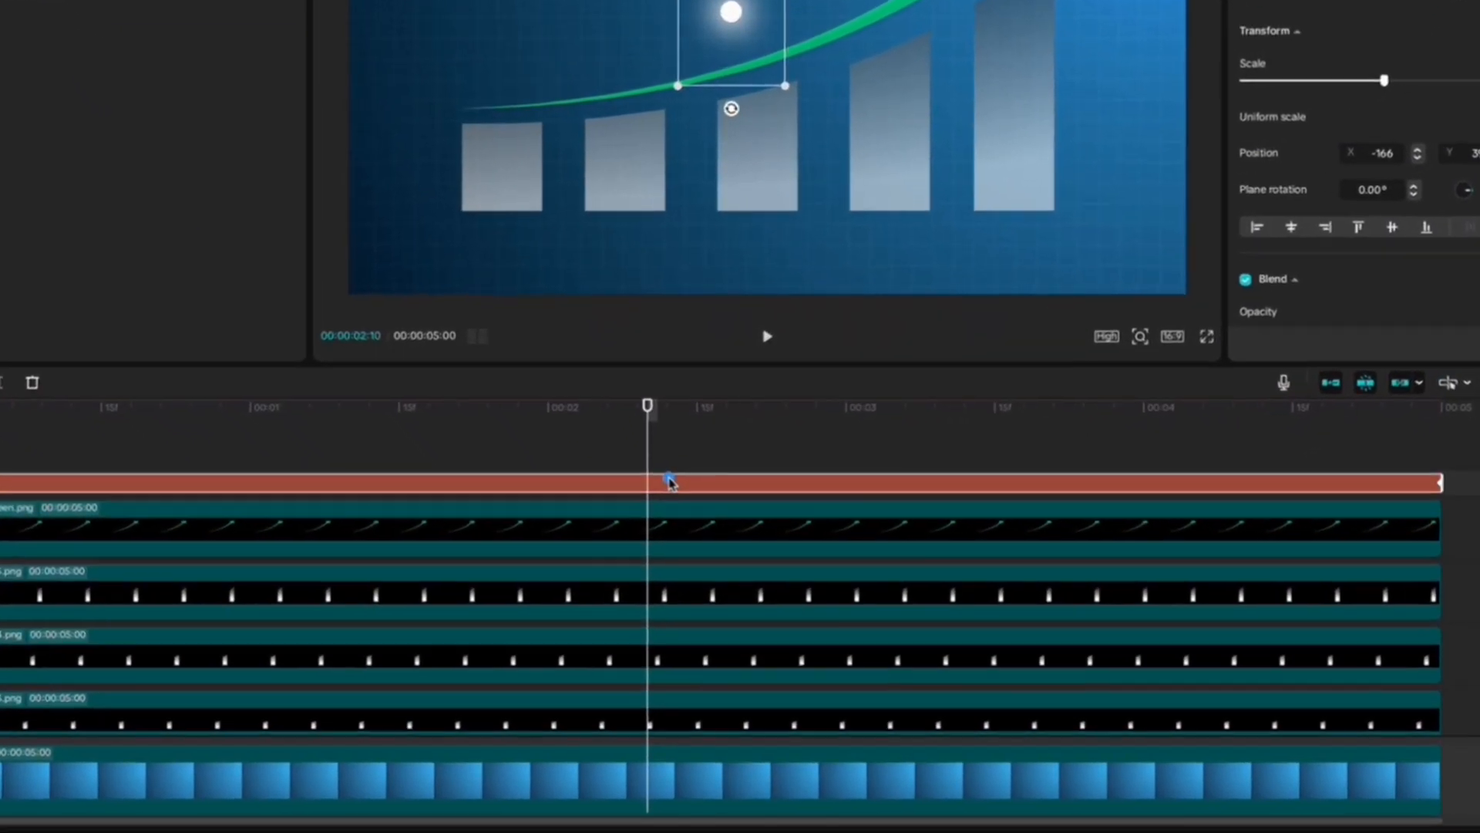
right_click(671, 482)
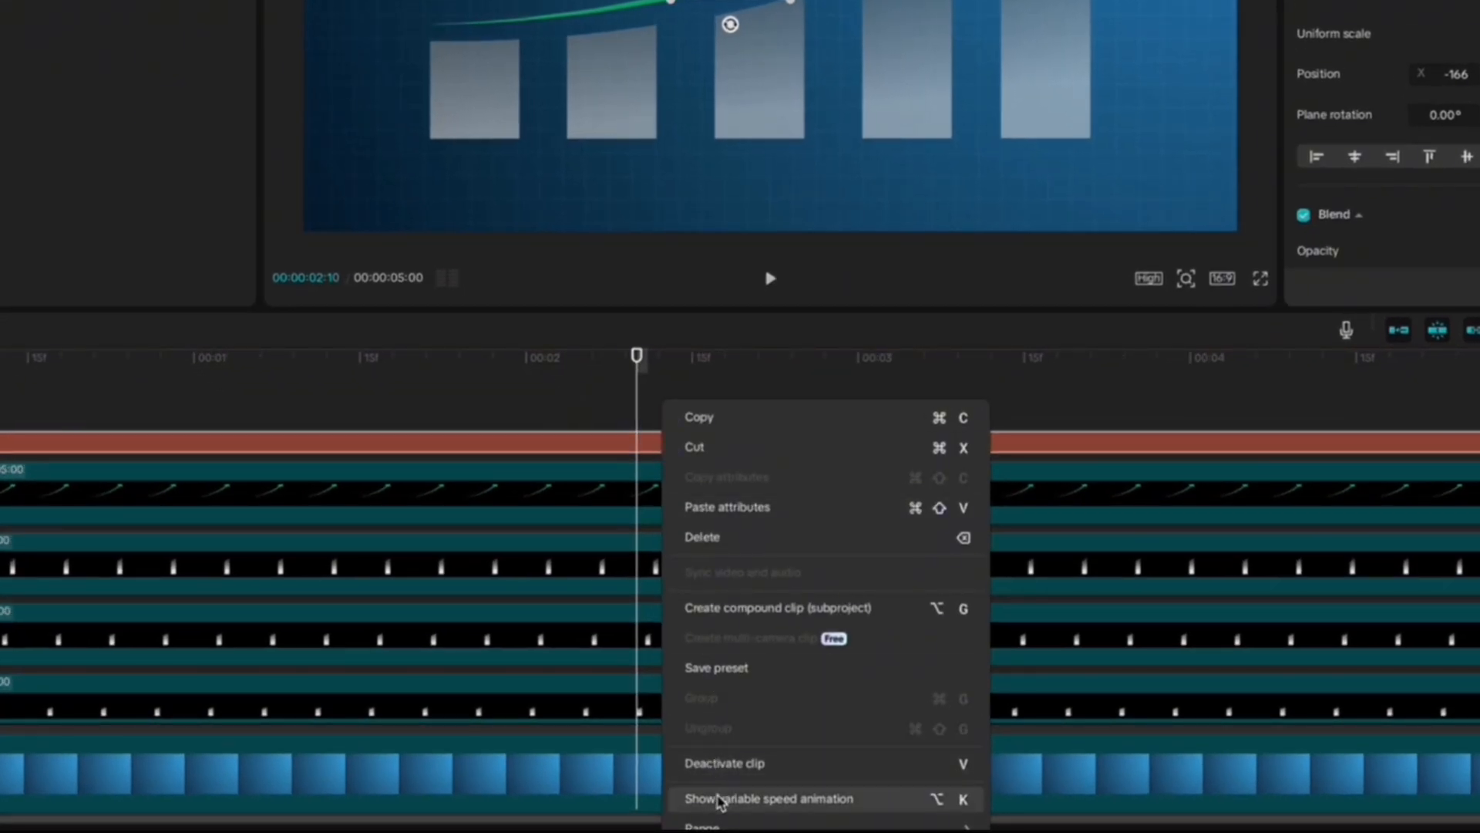
click(717, 798)
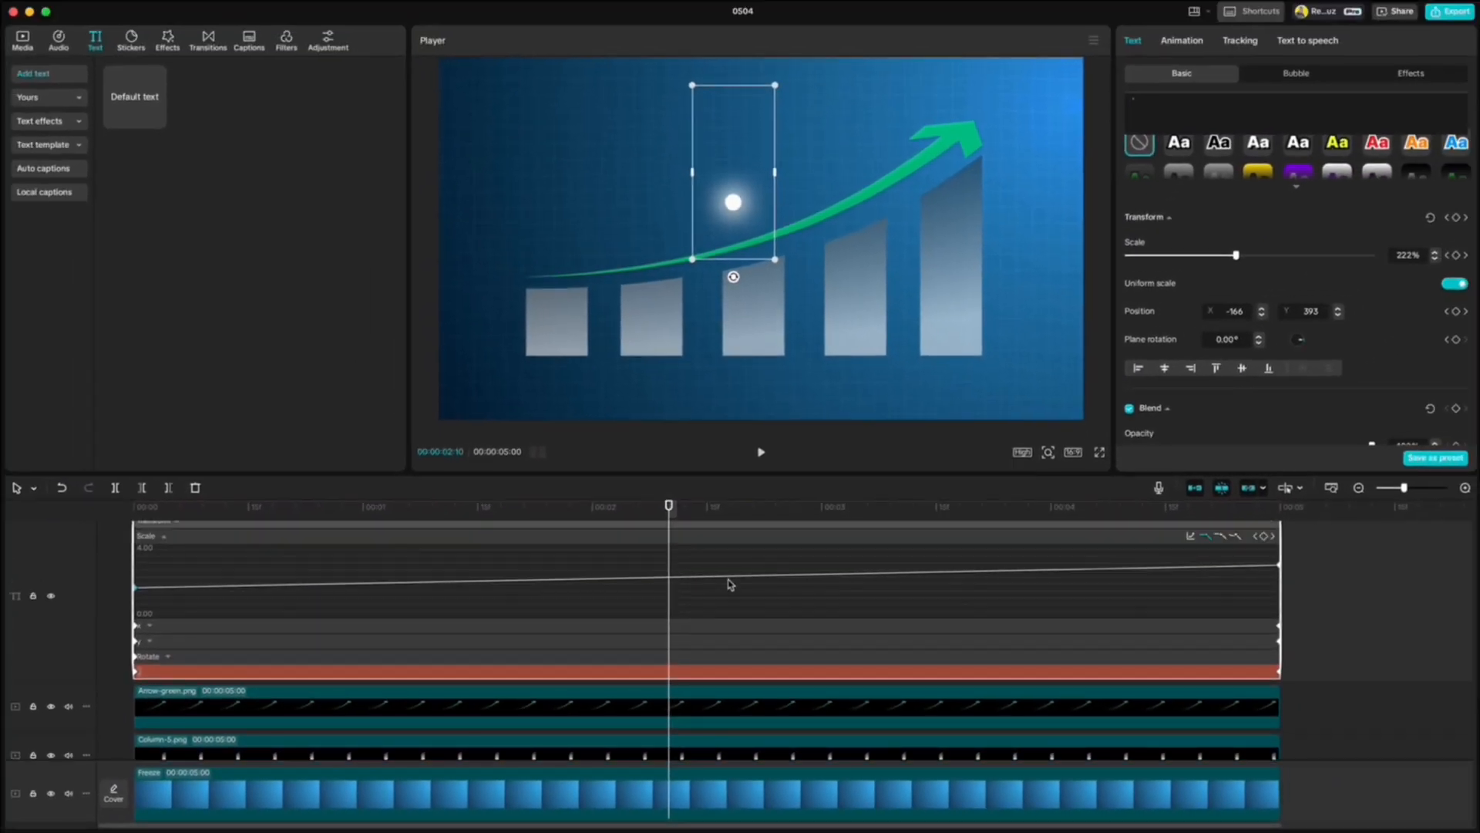
click(188, 660)
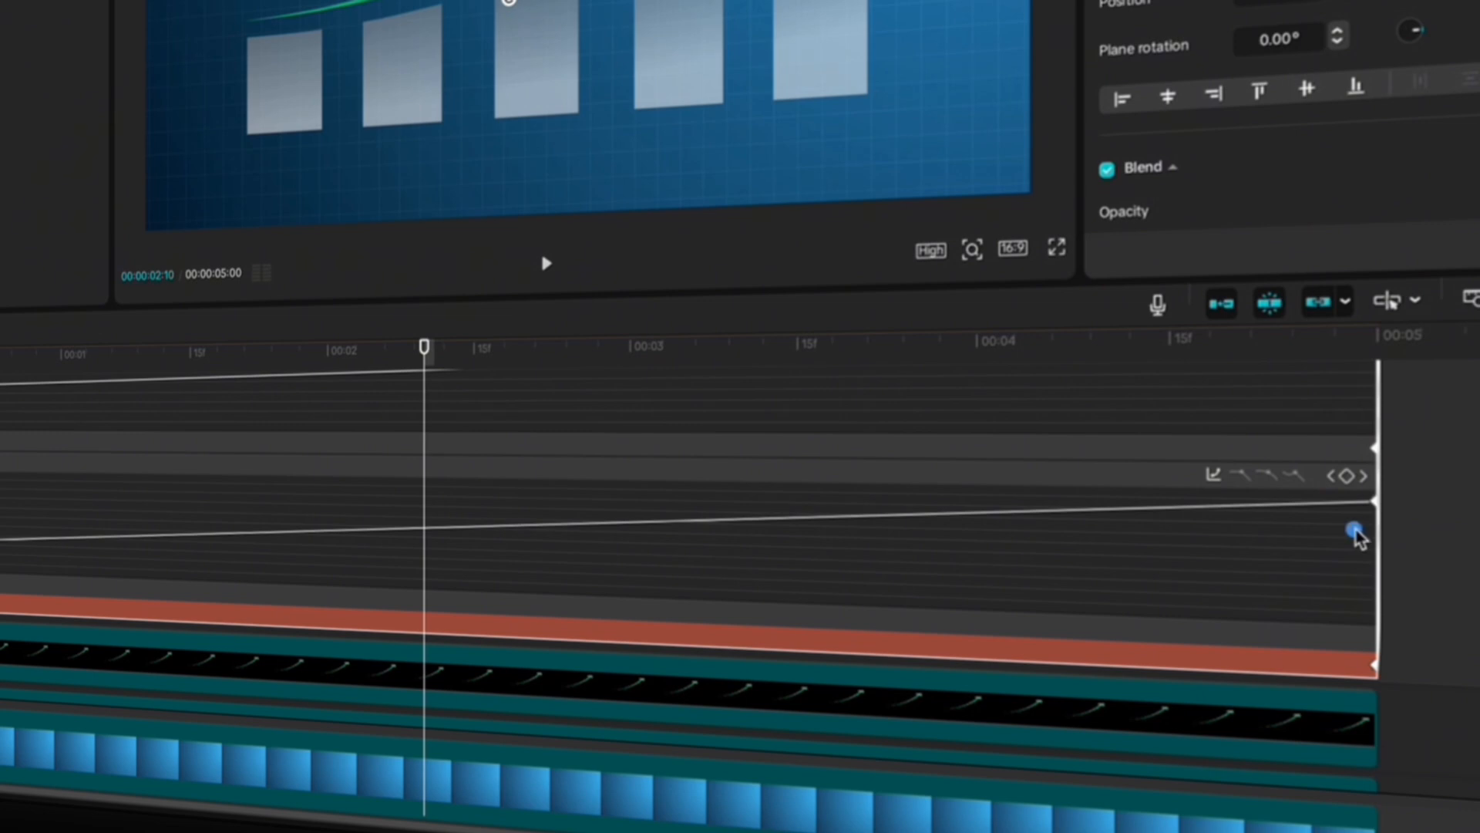
Apply a curve preset to the final Y position keyframe and lower its handle to bend the dot's path along the arrow.
click(1378, 504)
click(1268, 478)
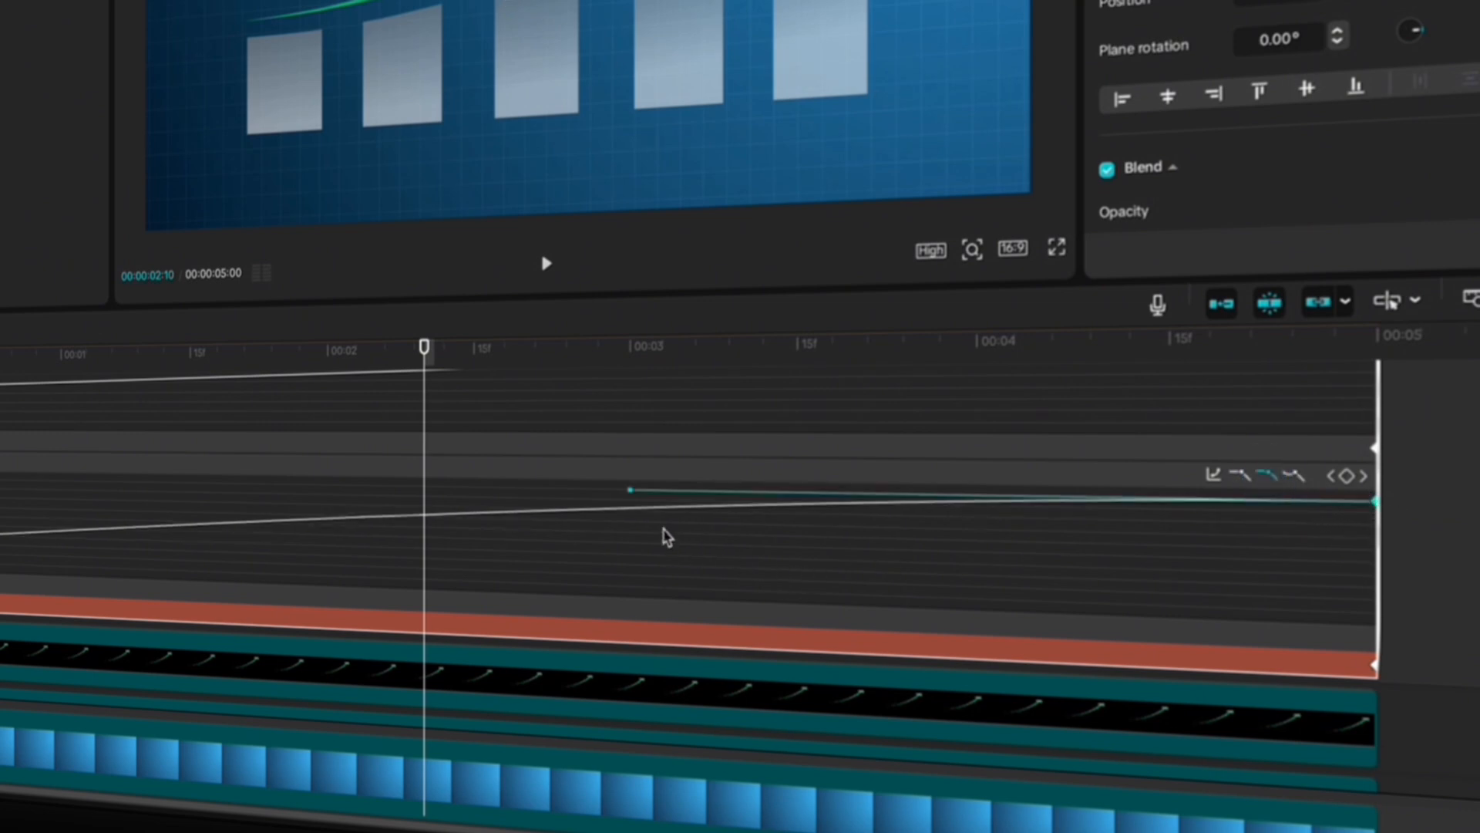
drag(631, 490, 646, 574)
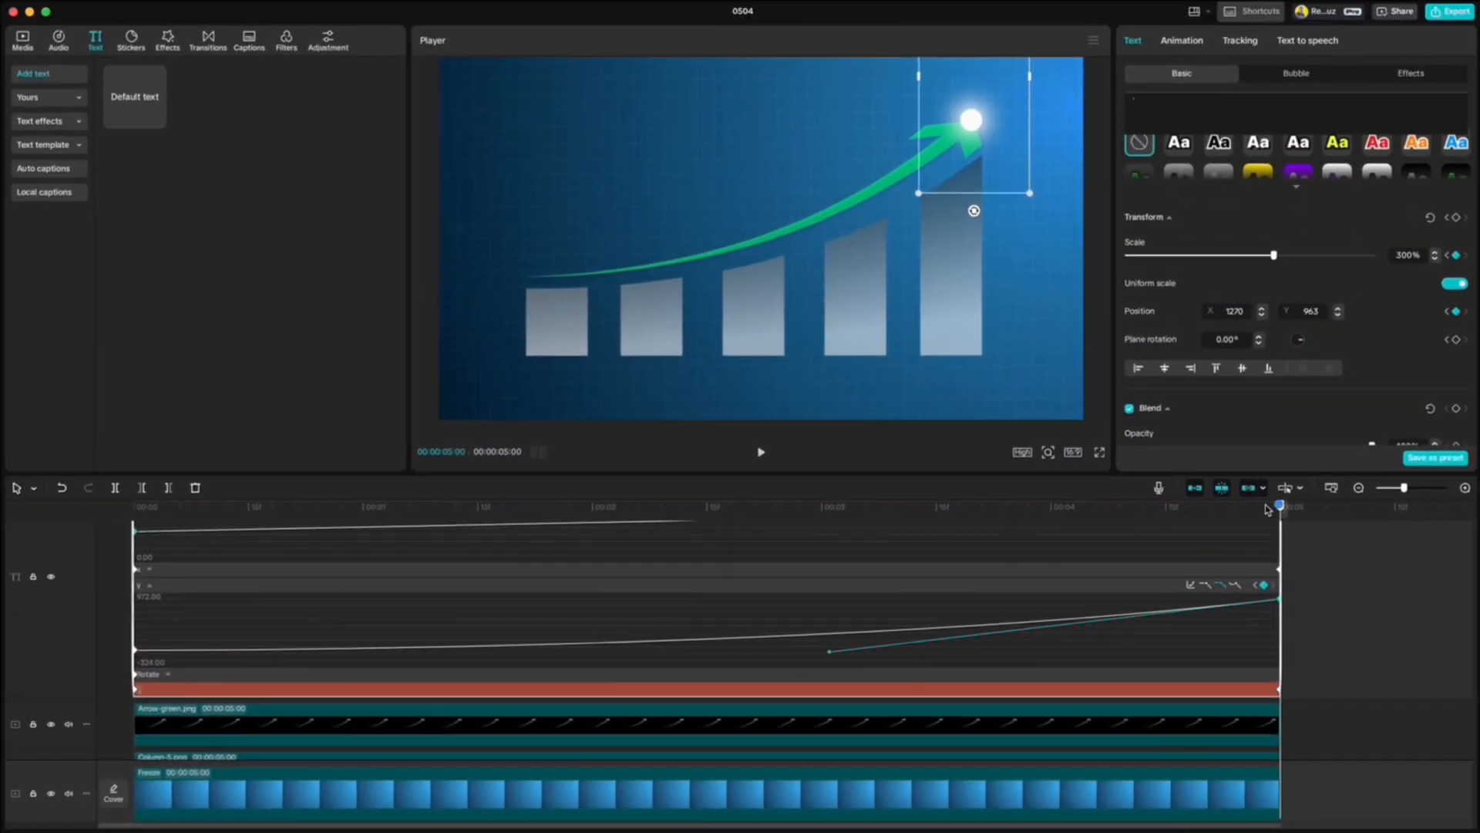
Fine-tune the Y position curve handle and scrub the timeline to check that the dot follows the green arrow.
drag(1376, 337, 511, 443)
drag(722, 562, 703, 560)
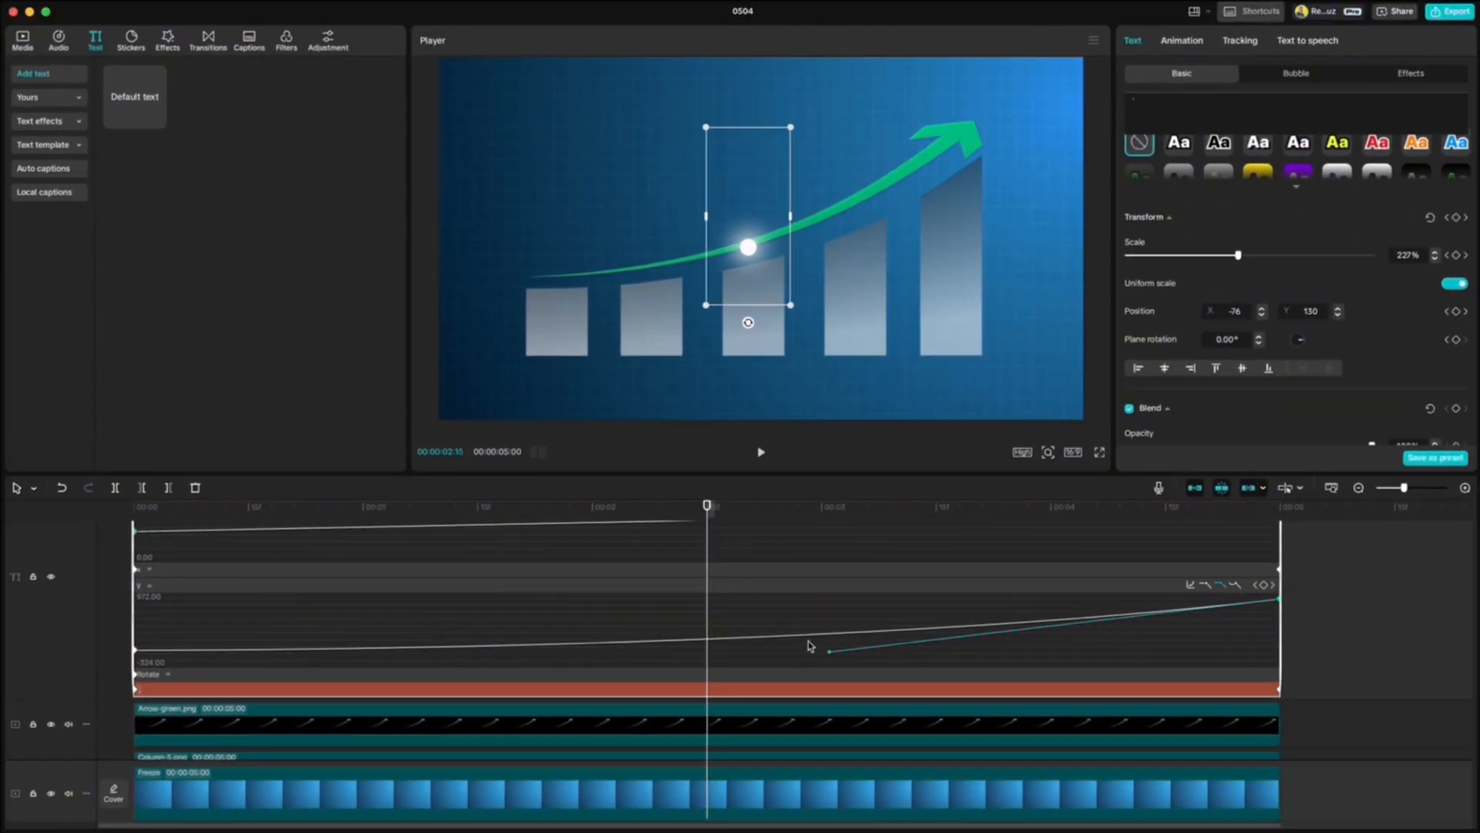
drag(830, 657, 845, 648)
drag(705, 513, 1021, 515)
click(686, 507)
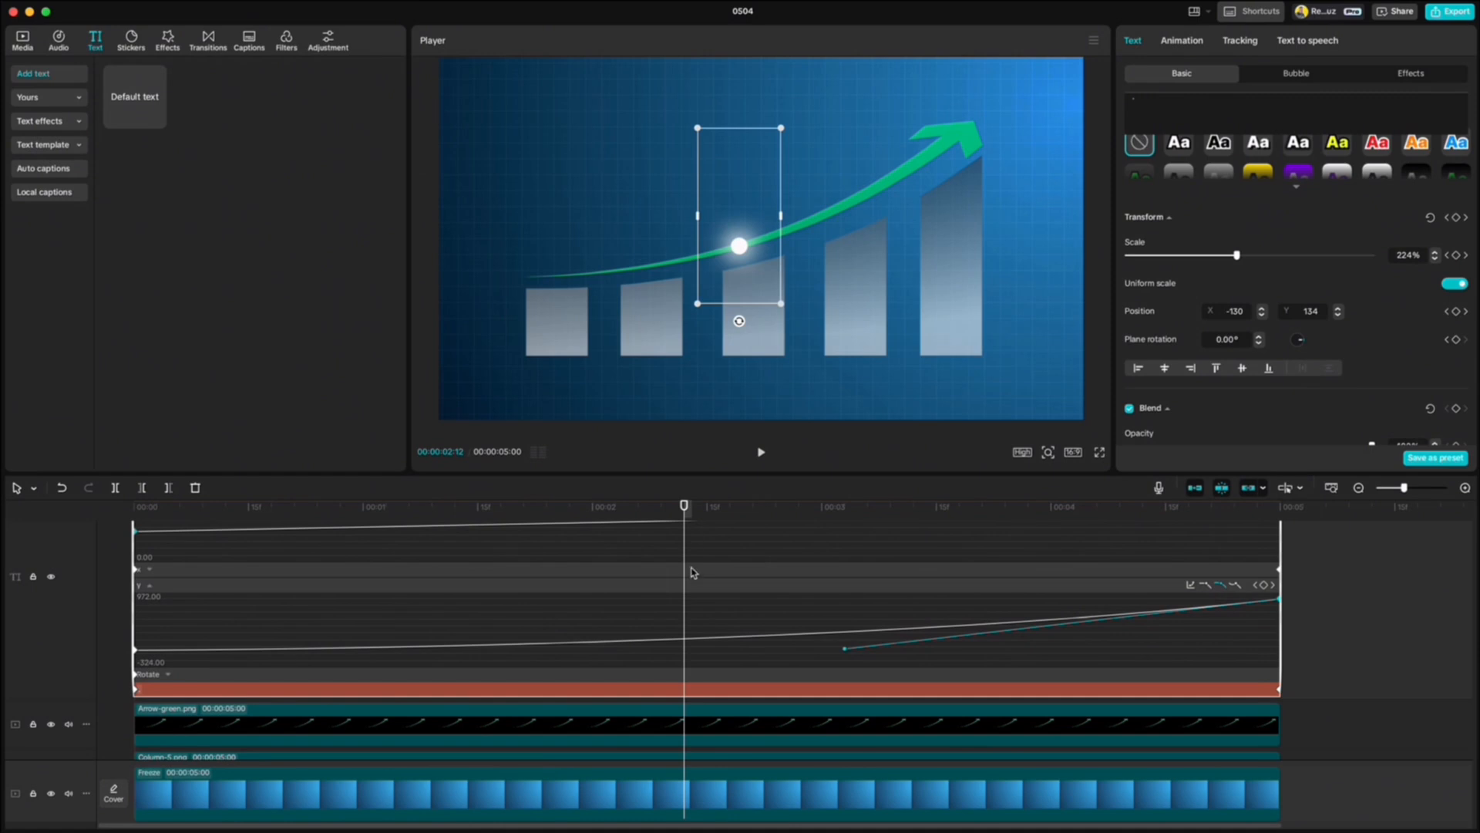
Hide the dot's variable speed graphs and return the playhead to the start of the timeline.
key(alt+k)
drag(685, 505, 129, 542)
scroll(202, 687, down, 5)
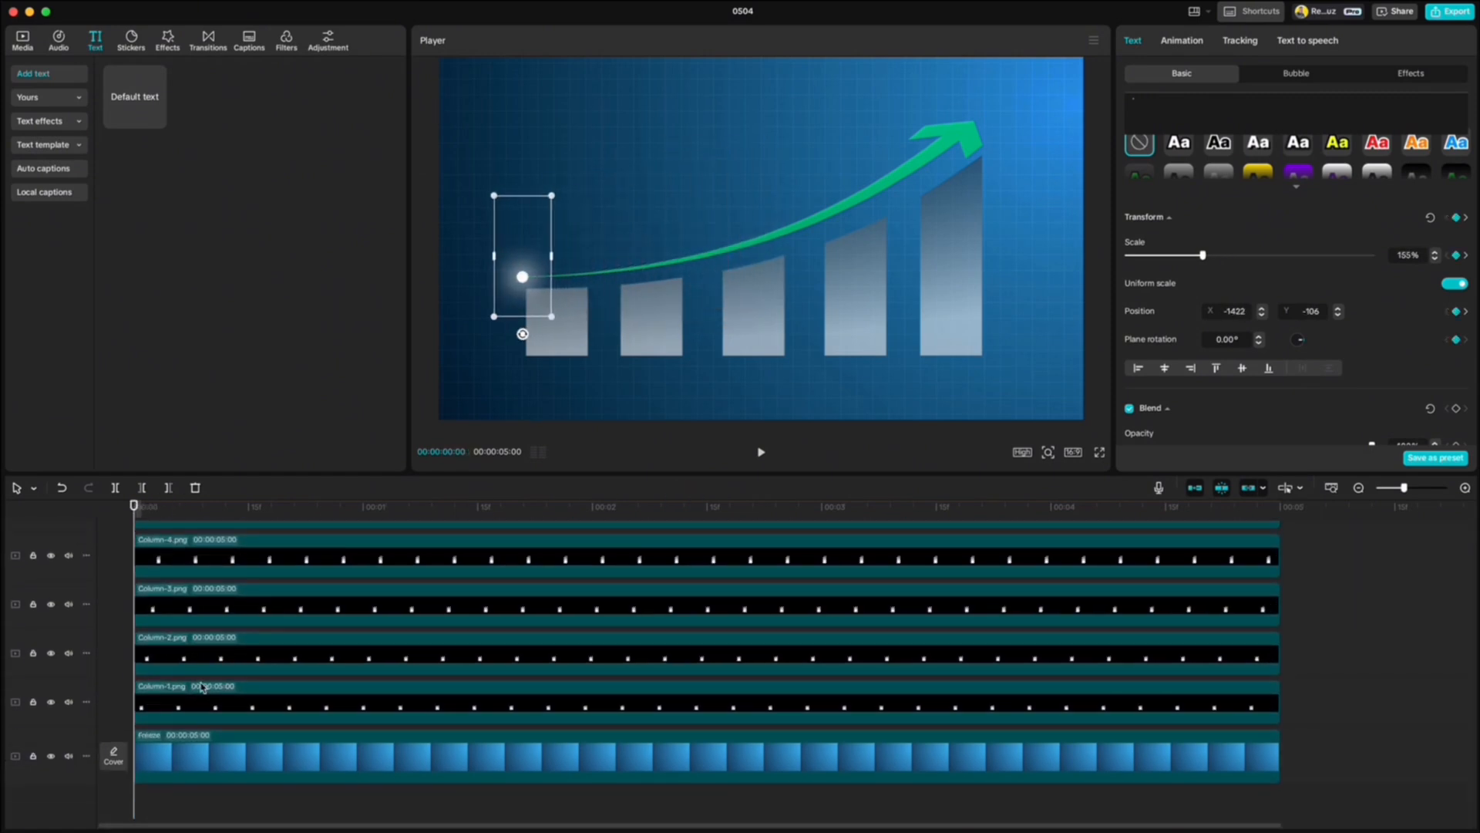
Keyframe the opacity of the Column-1 clip to 100% at 00:00:00:11 and back to 50% at 00:00:00:22.
click(198, 693)
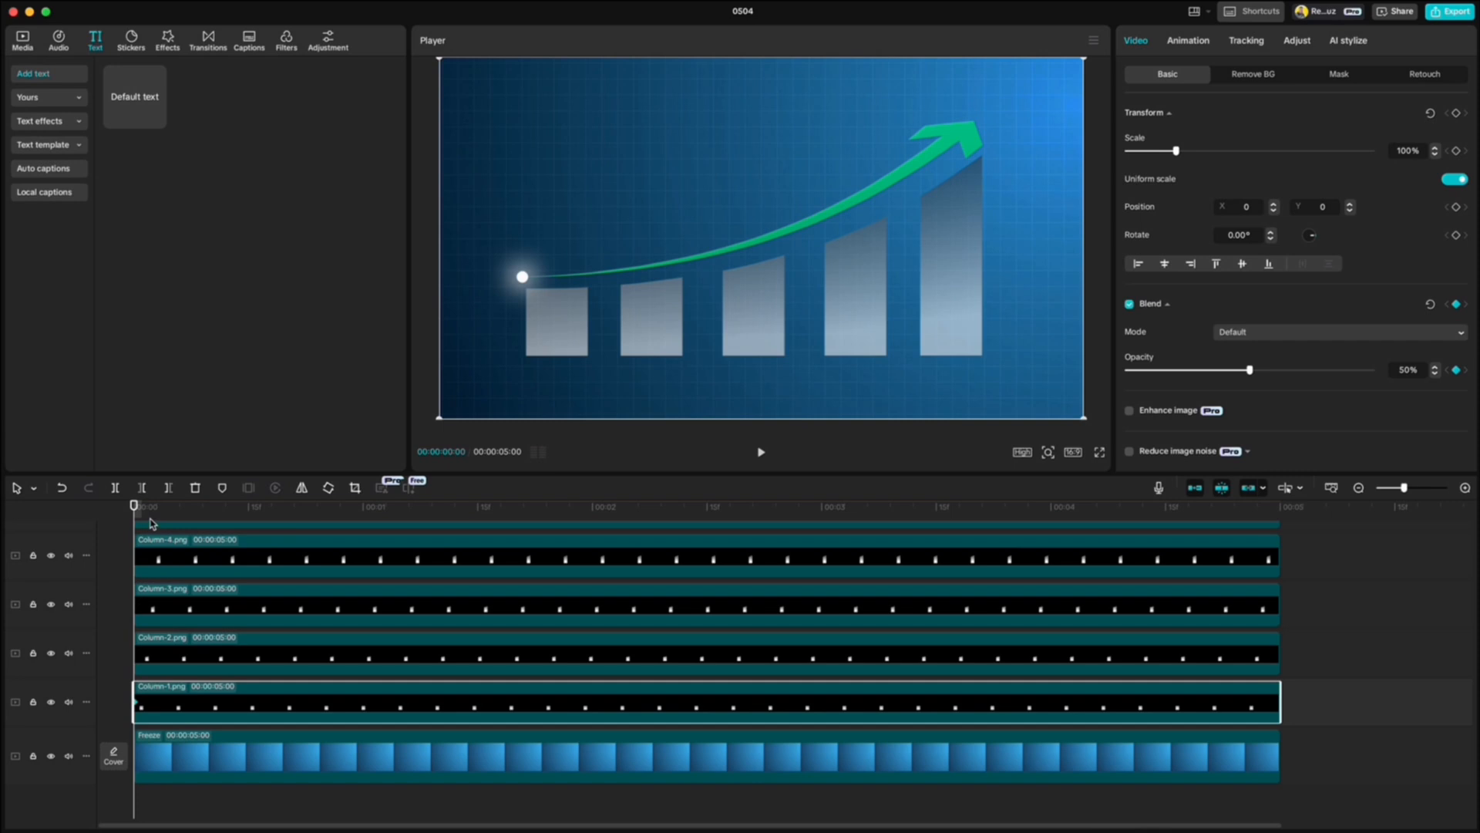
drag(135, 506, 218, 515)
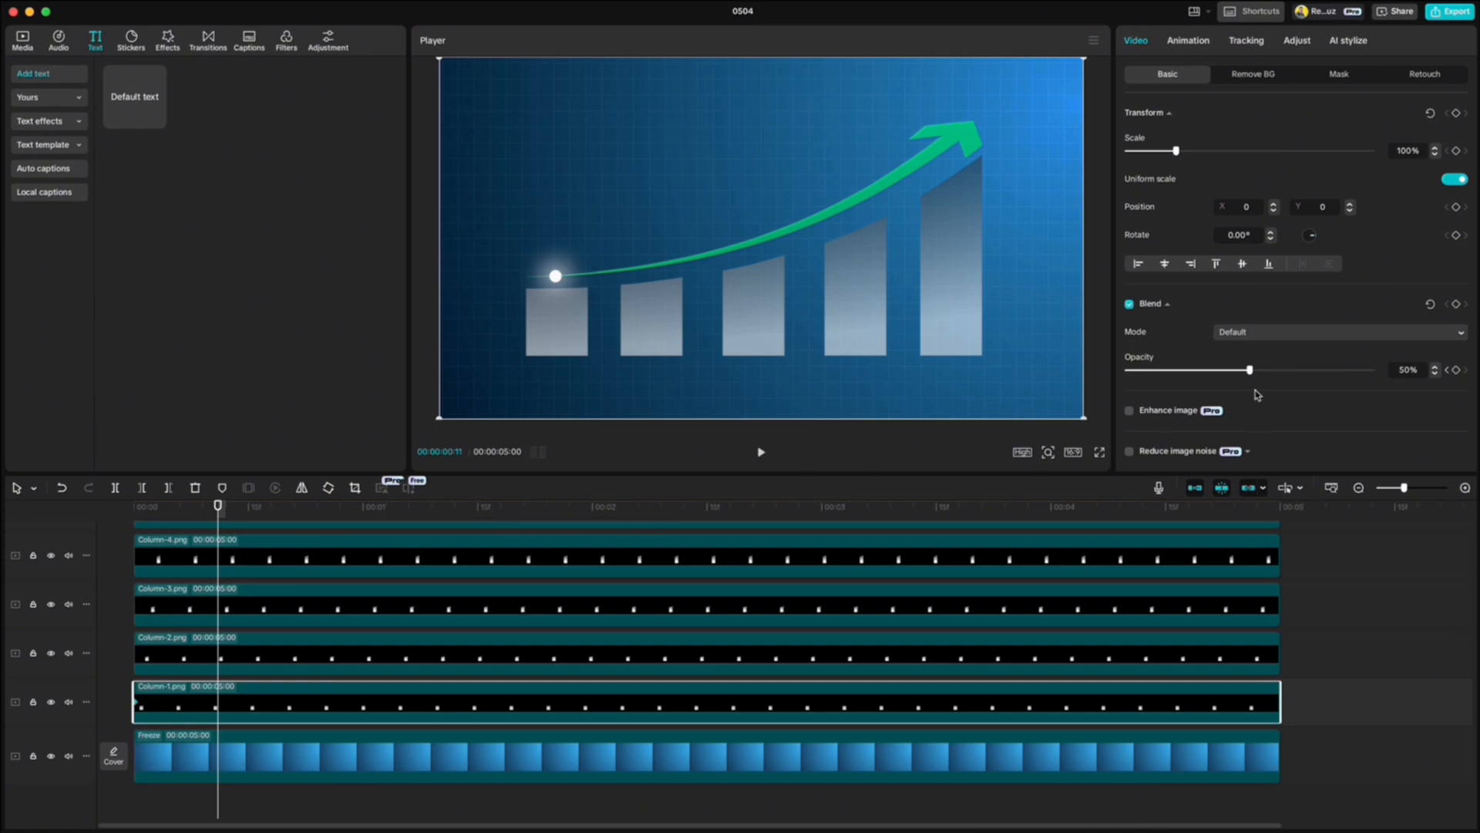
drag(1252, 370, 1373, 371)
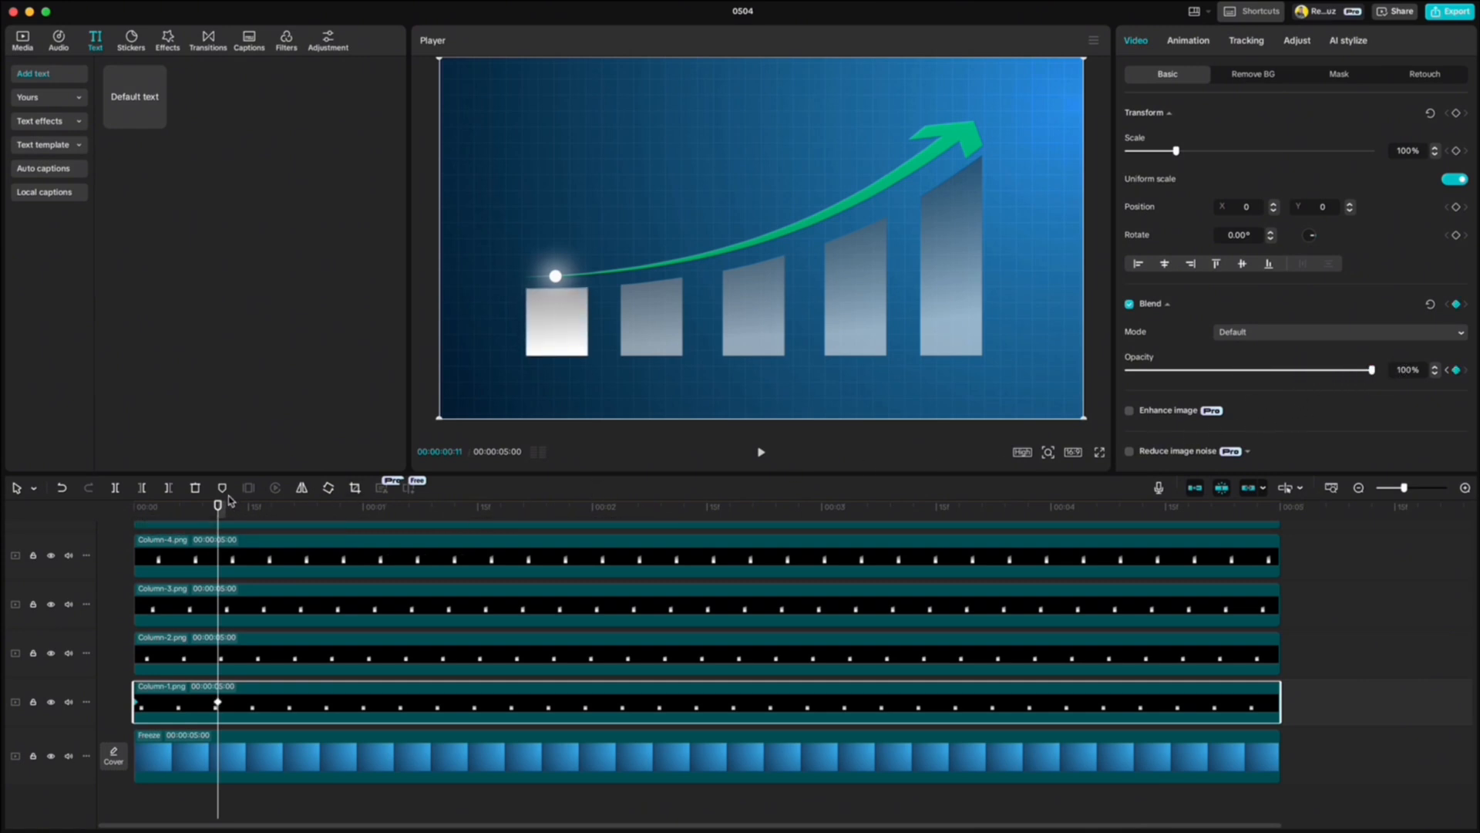
drag(219, 510, 302, 515)
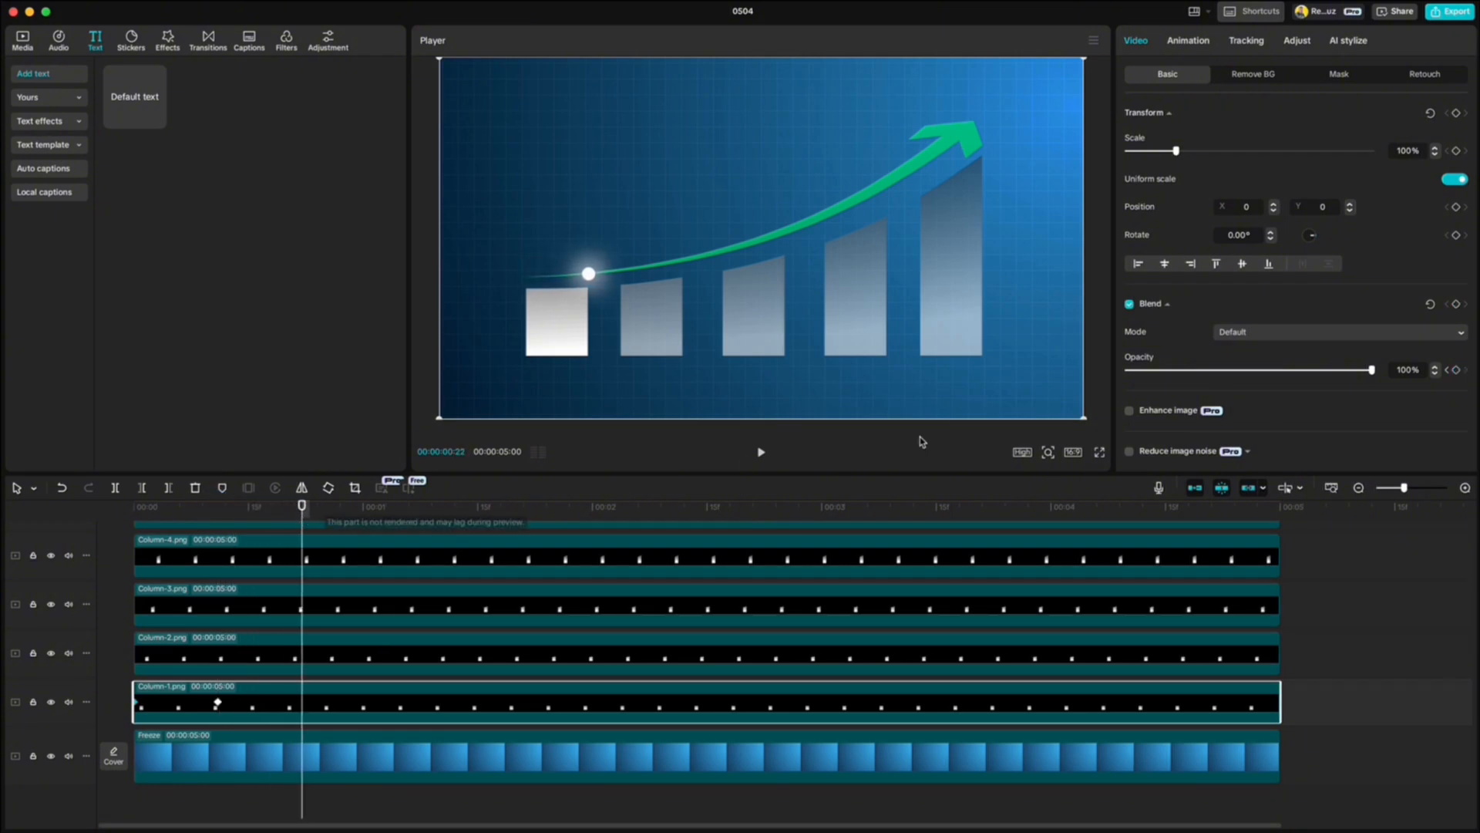
drag(1372, 370, 1265, 378)
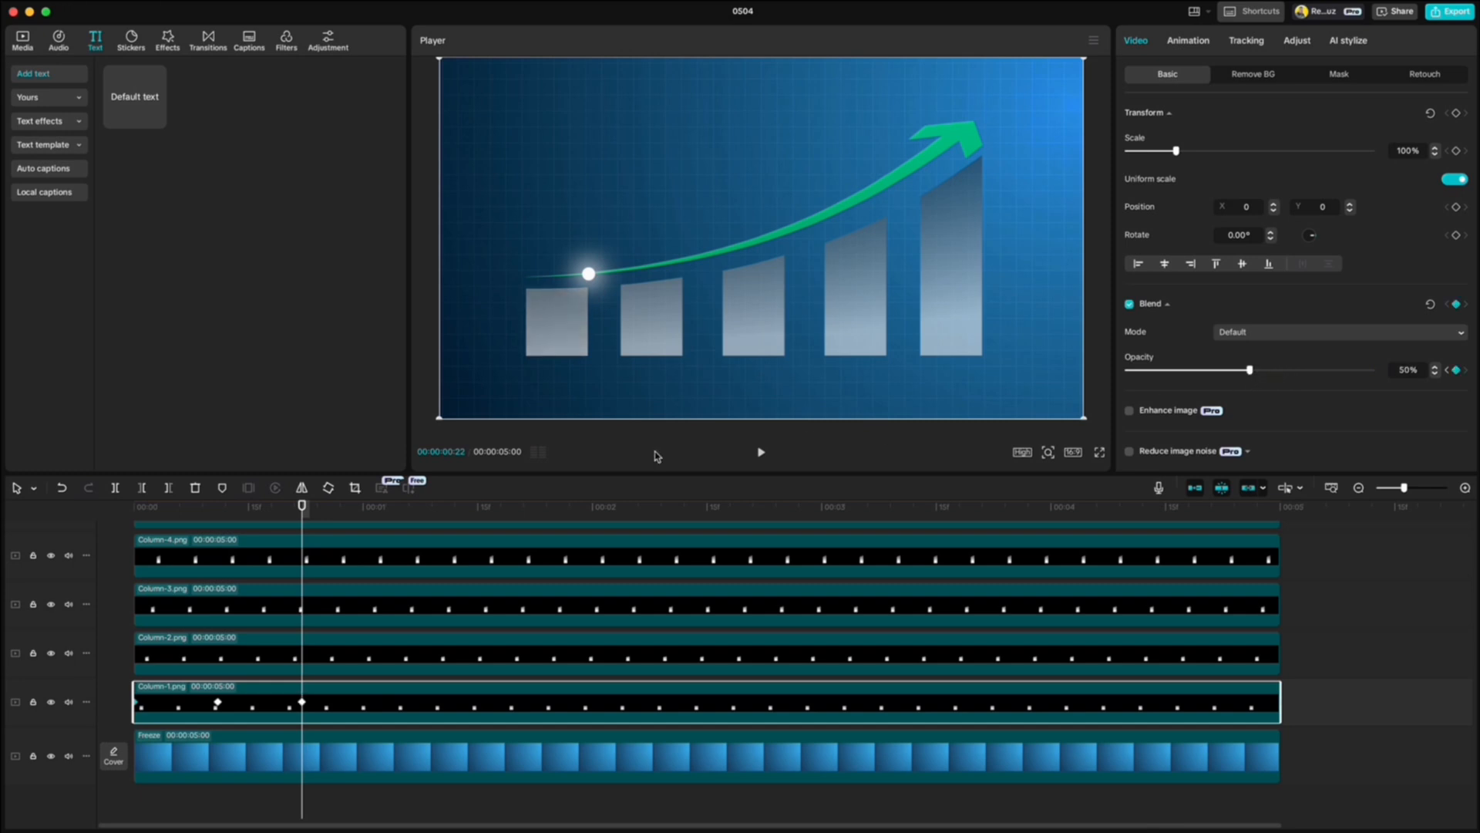
Keyframe the Column-2 clip's opacity to rise to 100% as the dot passes above it and fall back to 50% once it has passed.
drag(306, 505, 387, 528)
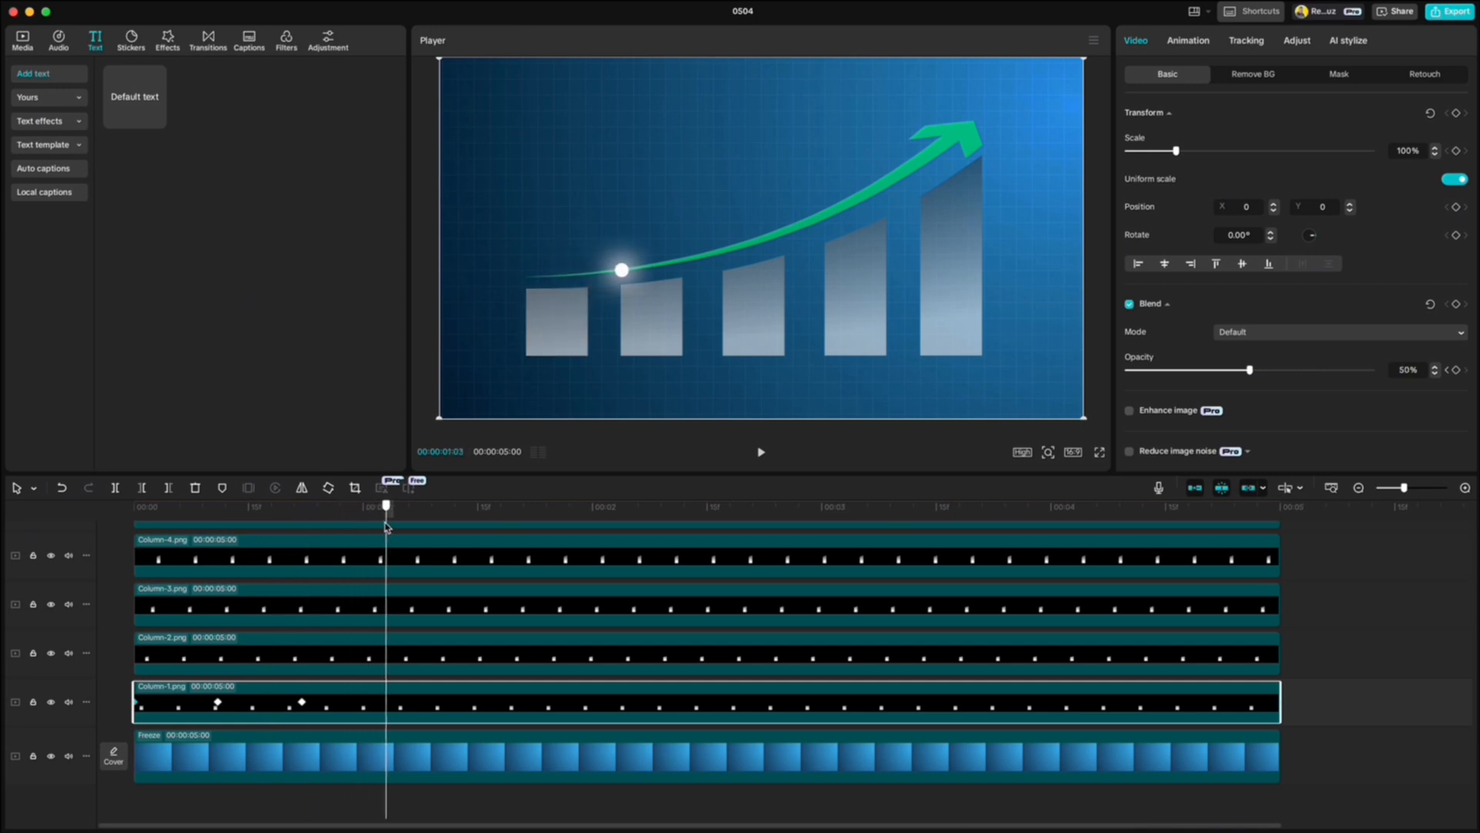
click(429, 655)
drag(387, 506, 463, 509)
drag(1250, 370, 1377, 371)
drag(462, 506, 554, 509)
drag(1369, 370, 1250, 377)
Keyframe the Column-3 clip's opacity to 100% when the dot is above the third column and to 50% after it passes.
click(646, 602)
drag(554, 509, 706, 516)
drag(1250, 371, 1377, 373)
drag(707, 506, 806, 510)
drag(1374, 371, 1250, 380)
Add opacity keyframes to the Column-4 clip, reaching 100% under the dot and returning to 50% once the dot moves past.
click(853, 562)
drag(806, 506, 960, 509)
click(1456, 370)
drag(1251, 370, 1454, 379)
drag(960, 506, 1052, 509)
drag(1372, 370, 1248, 378)
Keyframe the Column-5 clip's opacity to 100% as the dot nears the arrowhead, keeping it lit to the end of the timeline.
scroll(1077, 561, up, 2)
click(1077, 560)
drag(1052, 506, 1197, 507)
drag(1250, 370, 1371, 371)
drag(1198, 507, 1280, 506)
Deselect the clips, return the playhead to the start and play the animation to check the column highlights.
scroll(1010, 627, up, 3)
click(998, 549)
drag(998, 507, 135, 618)
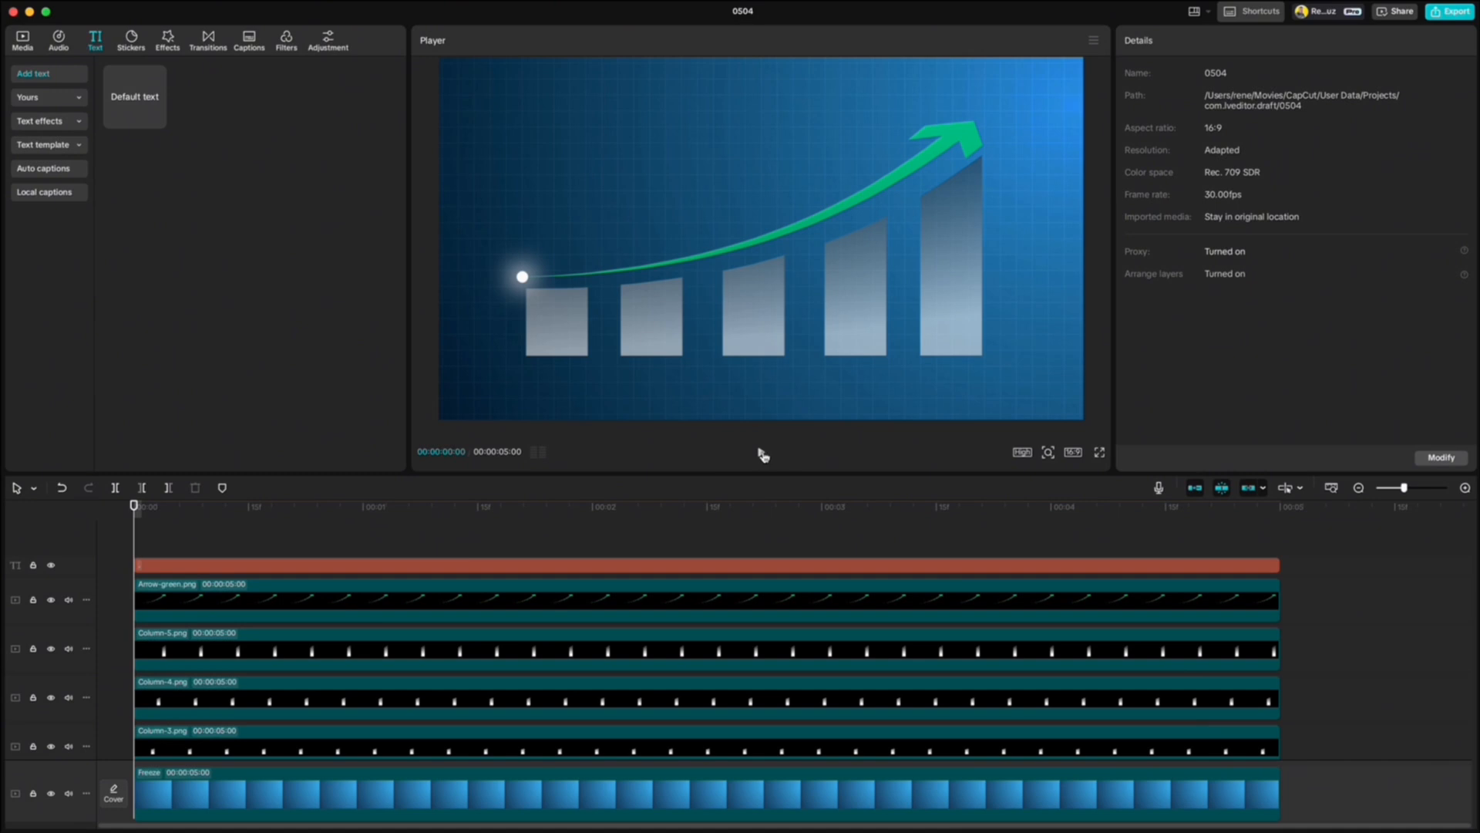
click(761, 453)
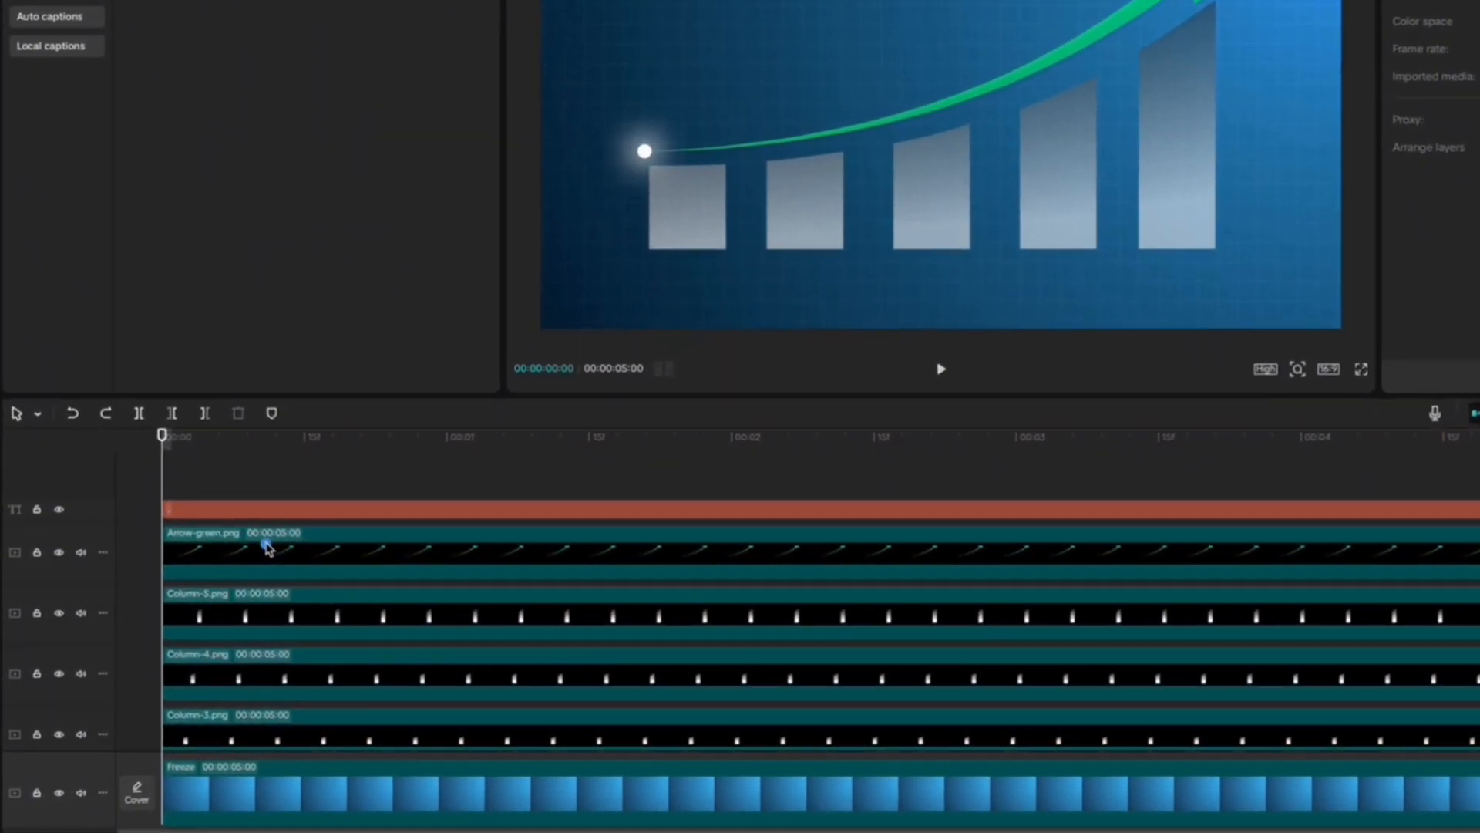
Convert the Arrow-green clip into a compound clip.
click(219, 592)
right_click(285, 532)
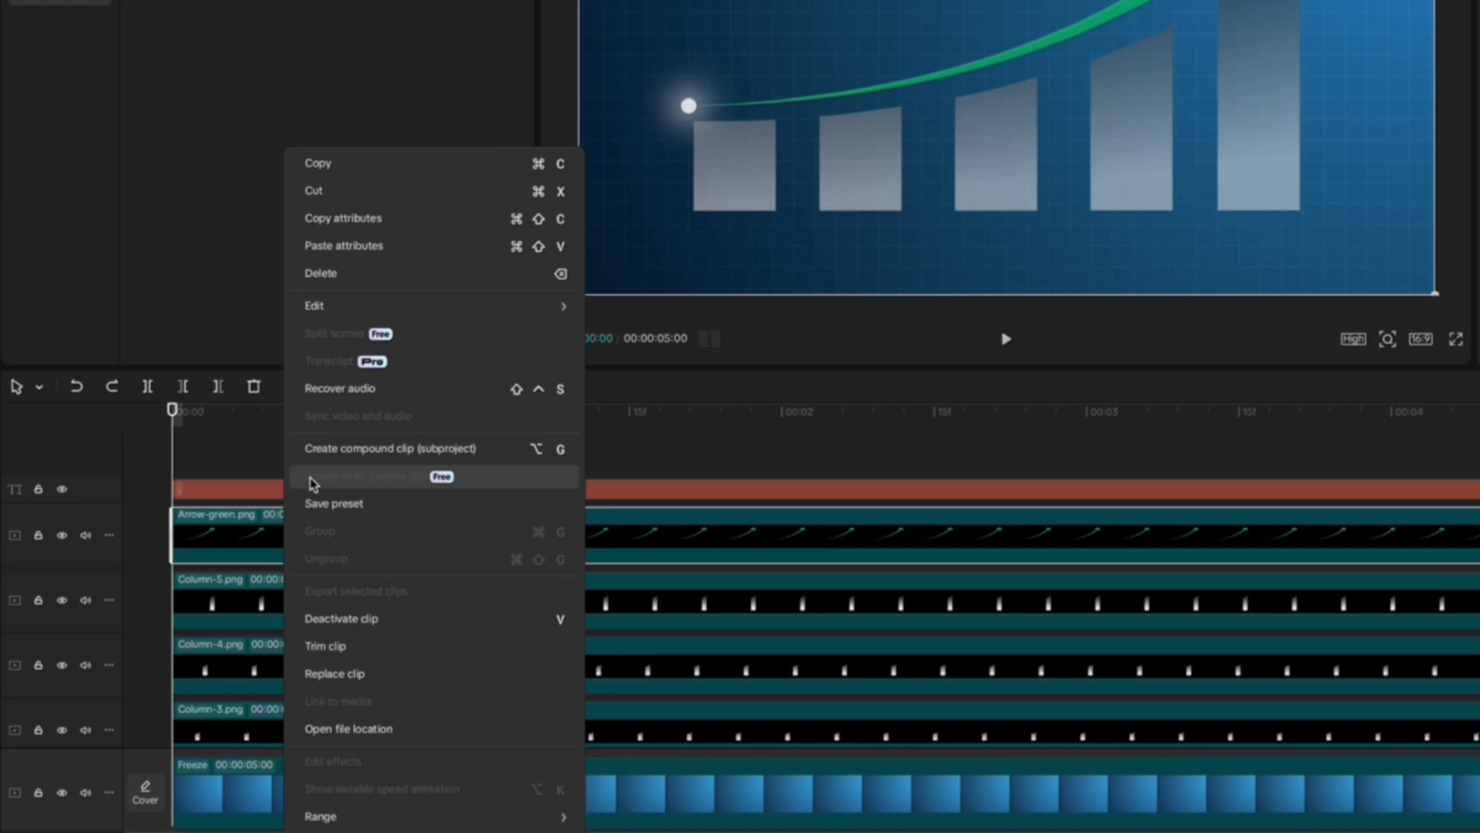
click(323, 451)
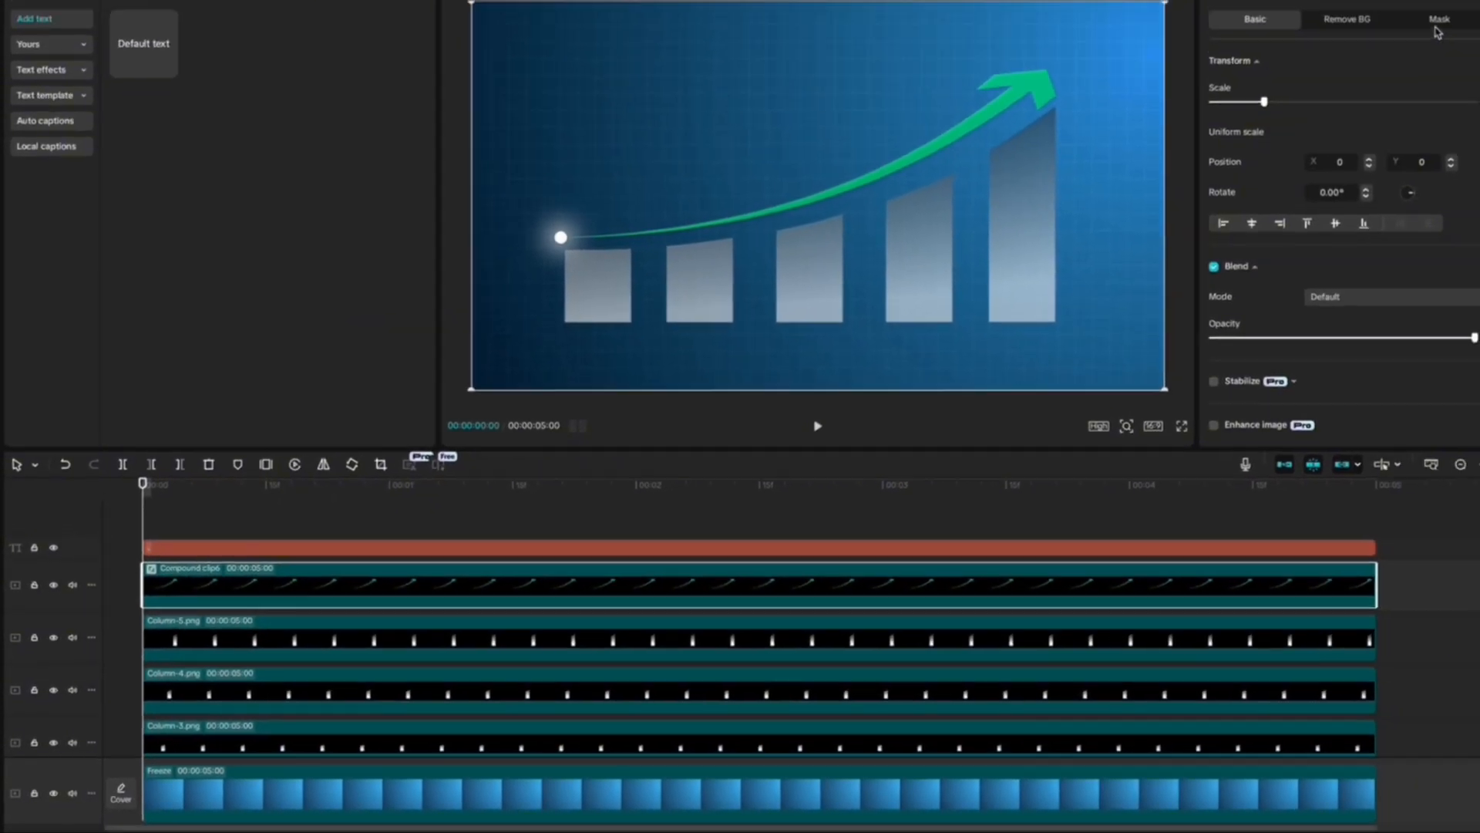
Add a Split mask to the arrow's compound clip with -90° rotation and feather 40, keyframed at the arrow's start at X -726, Y -111.
click(1339, 75)
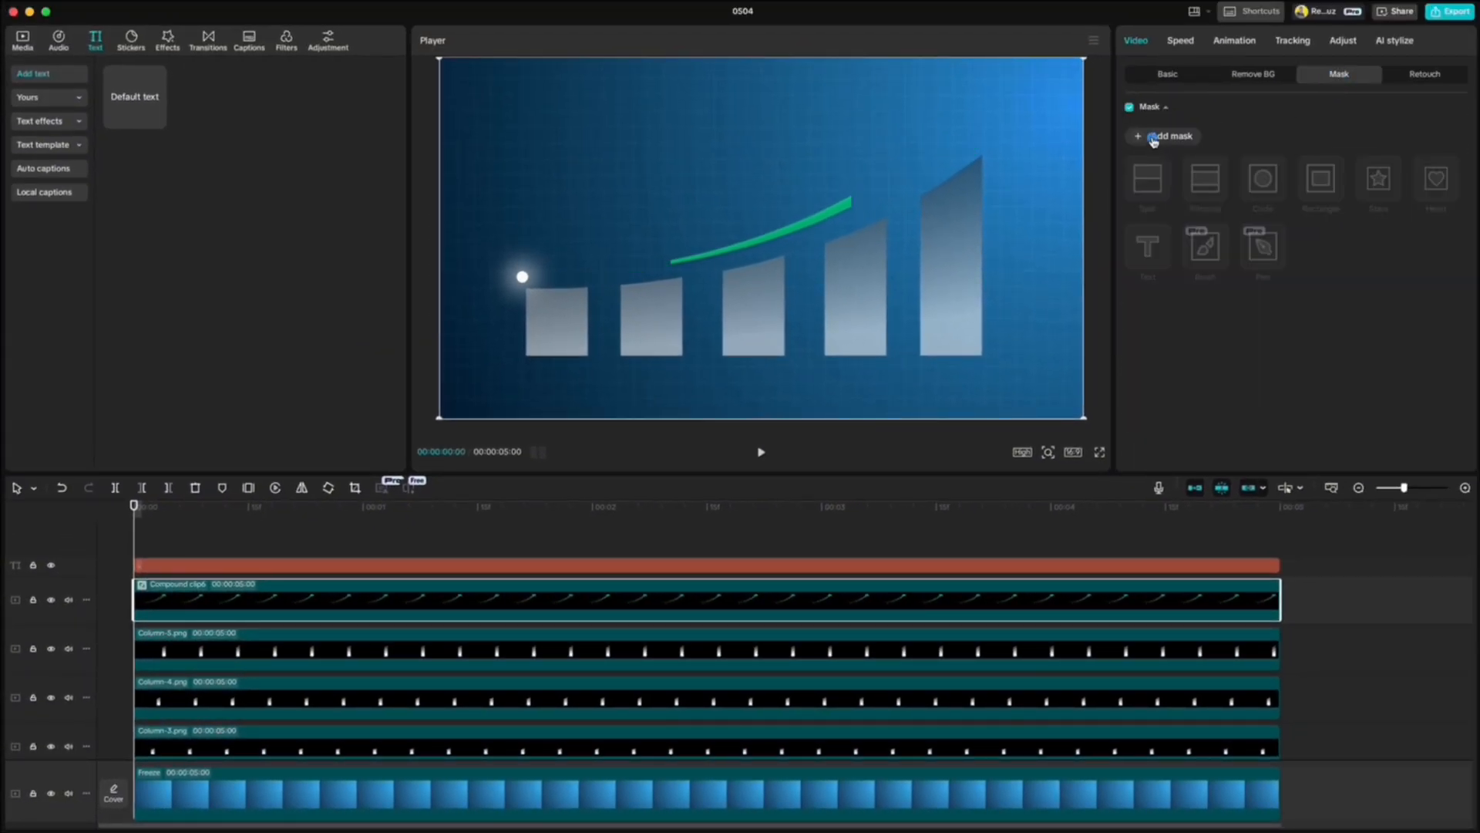
click(1154, 138)
click(1148, 175)
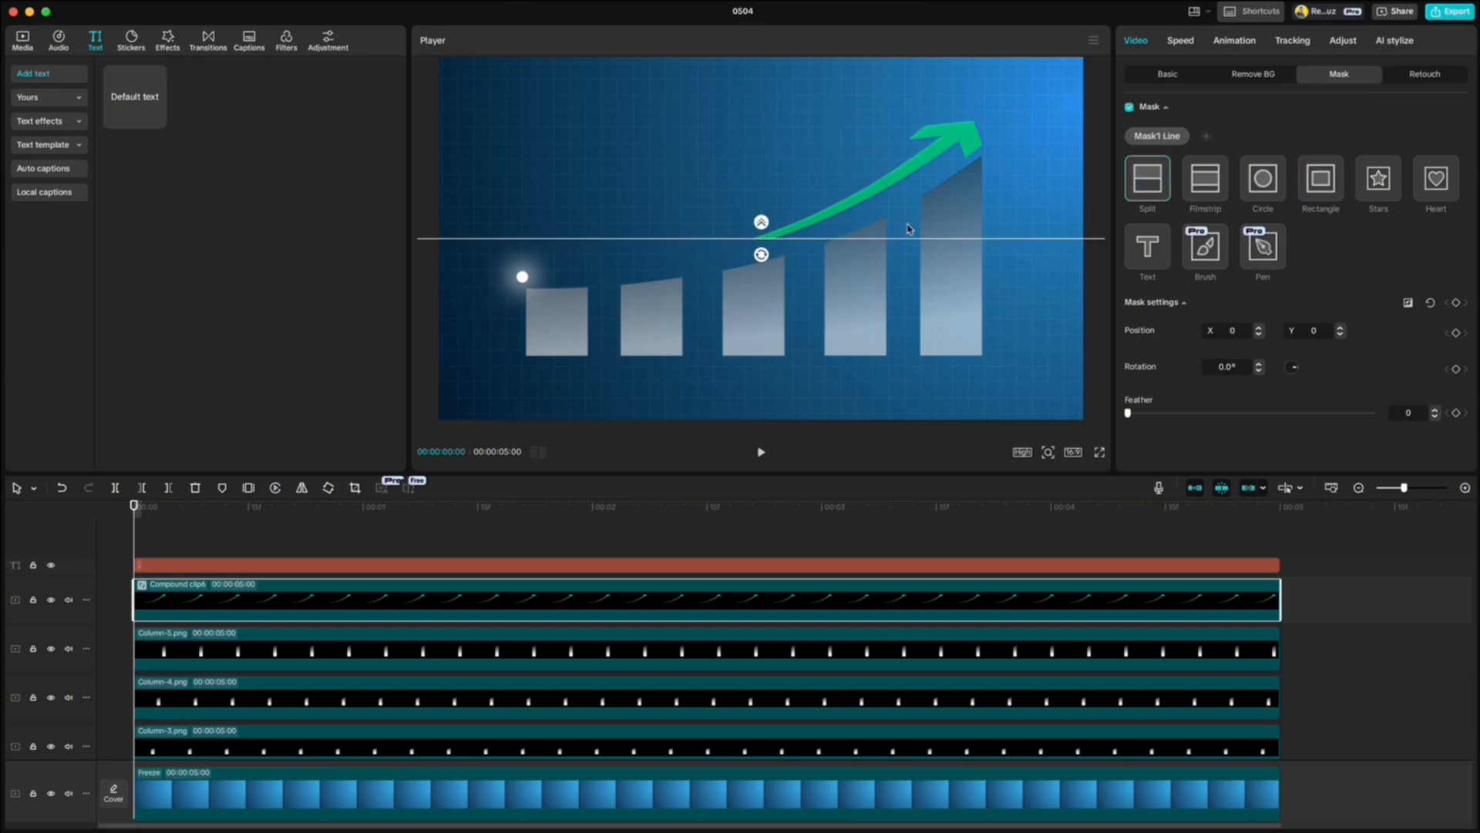
drag(761, 261, 777, 243)
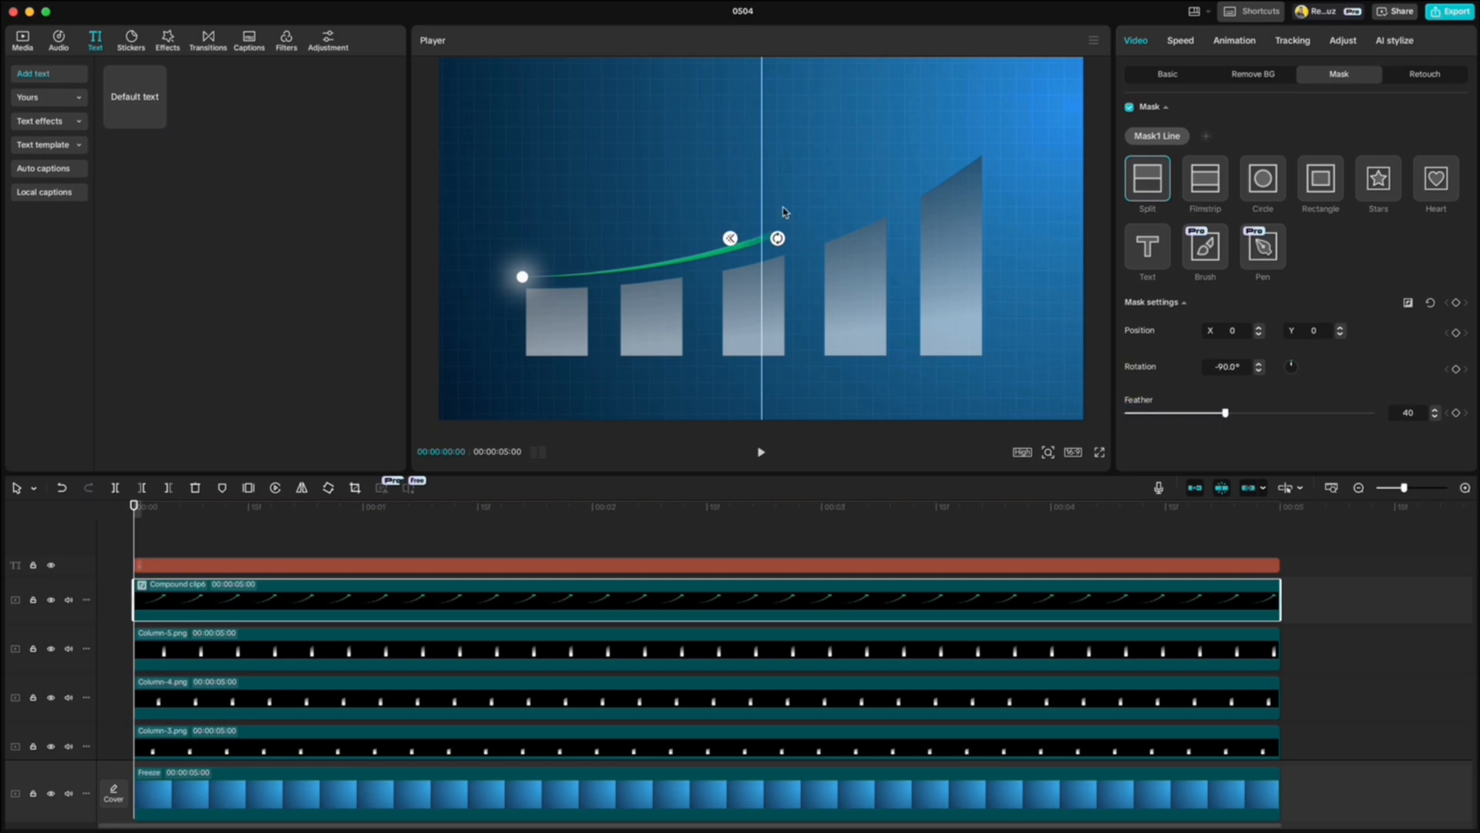
drag(761, 201, 518, 239)
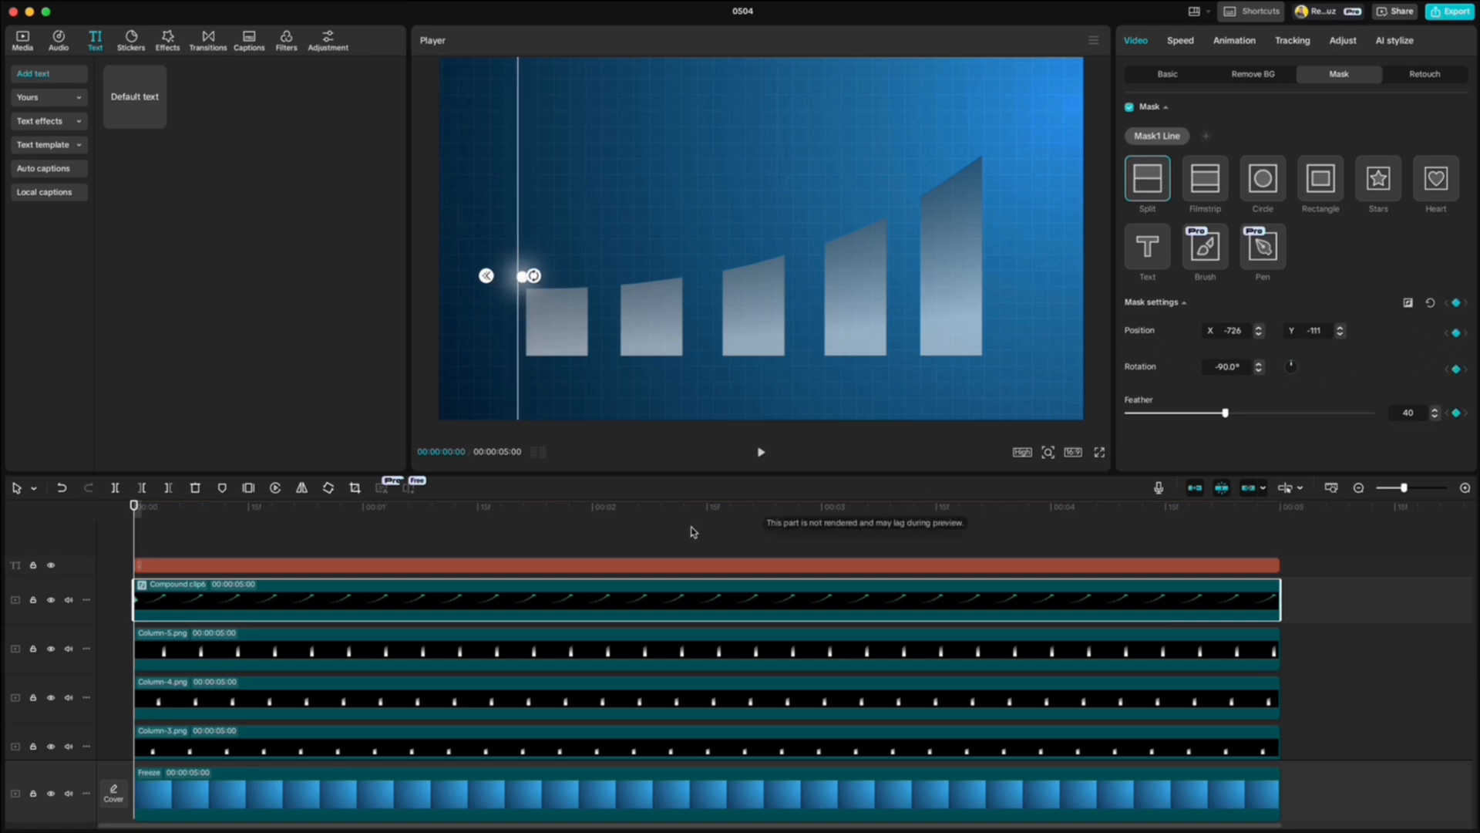
Keyframe the mask at X -537, Y -103 at 00:00:00:22, then at X -295, Y -59 at 00:00:01:23, tilting its line to follow the arrow.
drag(135, 508, 302, 501)
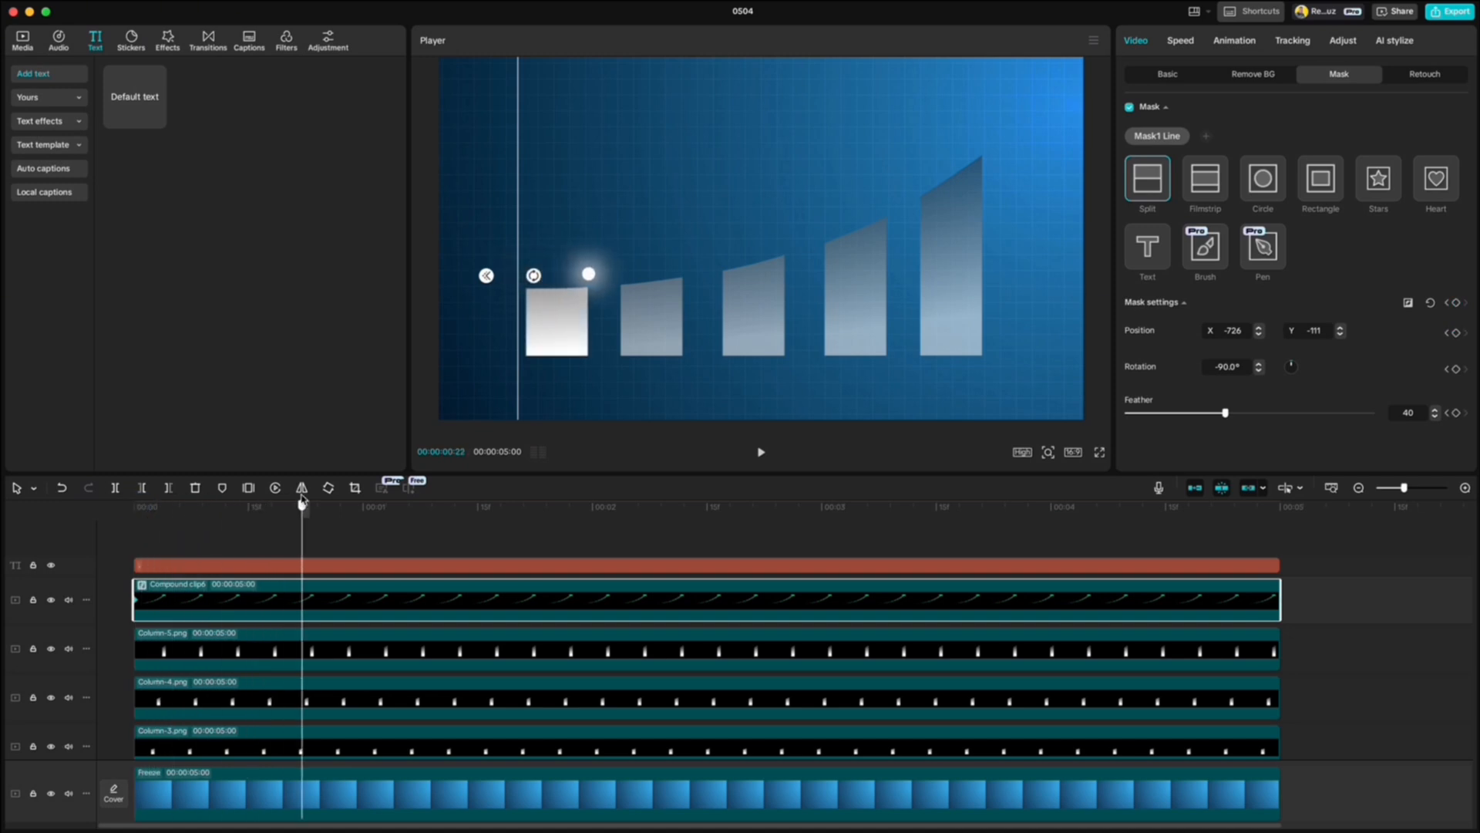
drag(492, 253, 582, 228)
drag(298, 511, 539, 459)
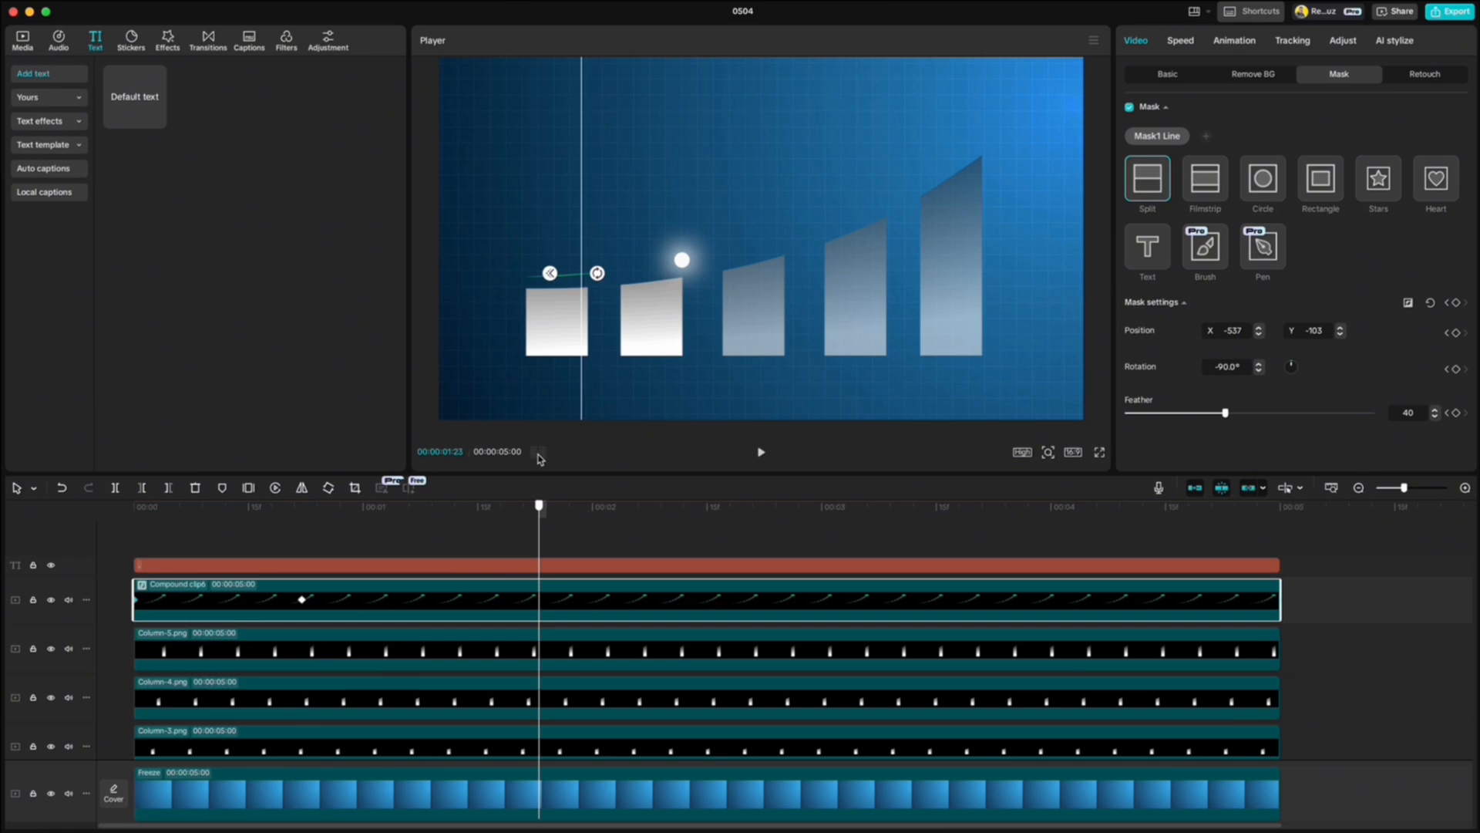
drag(575, 212, 687, 256)
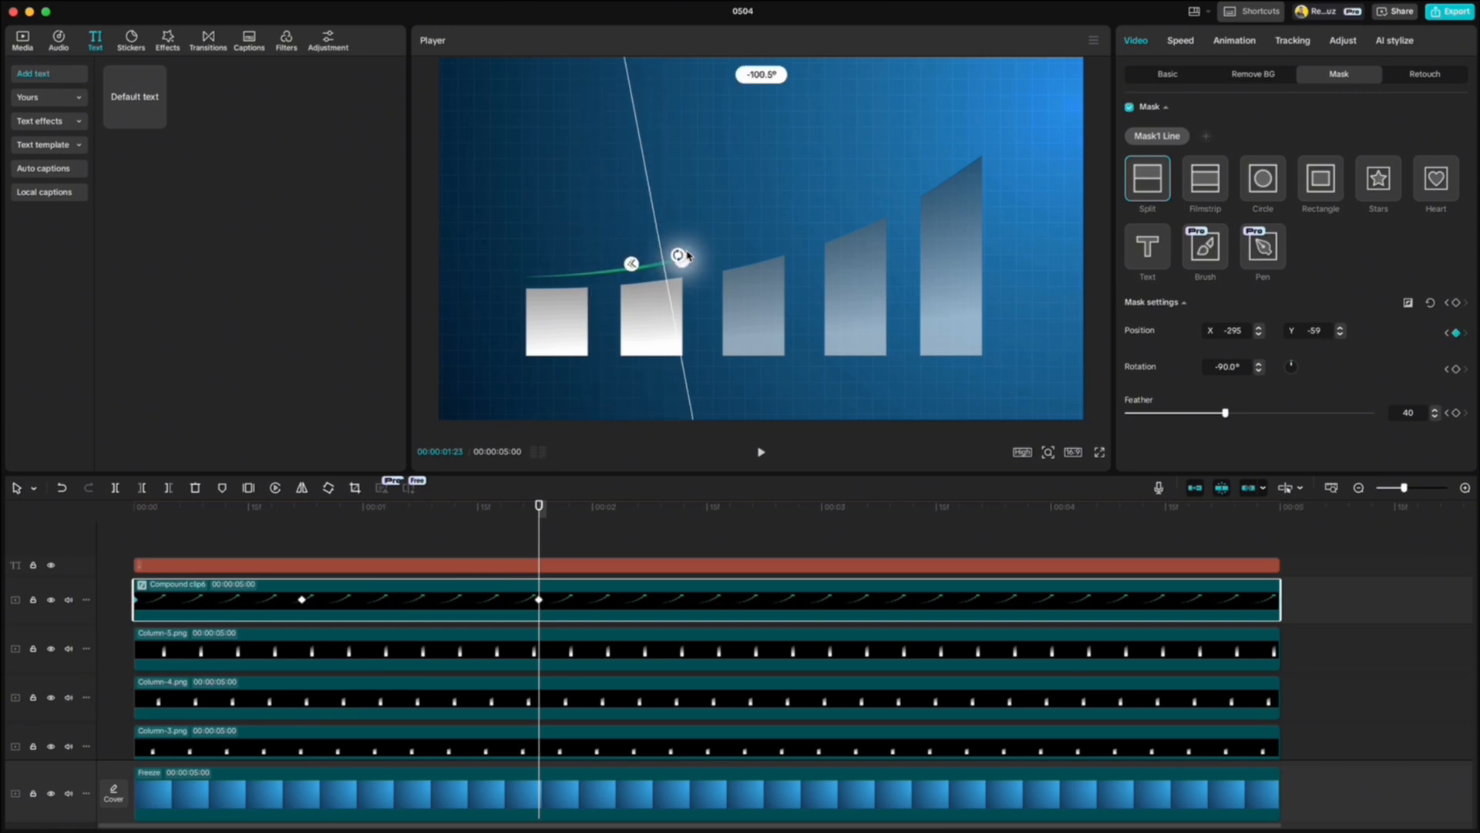
Add two more mask keyframes between 00:00:02 and 00:00:04, moving and tilting the split line along the arrow to keep up with the dot.
click(783, 506)
drag(678, 323, 866, 296)
click(997, 507)
drag(861, 201, 863, 196)
drag(853, 222, 865, 216)
Keyframe the mask past the arrowhead at 00:00:05:00 with position X 654, Y 385 and rotation -120°, then return the playhead to the start.
drag(997, 505, 1280, 501)
drag(882, 270, 948, 231)
drag(935, 148, 1000, 120)
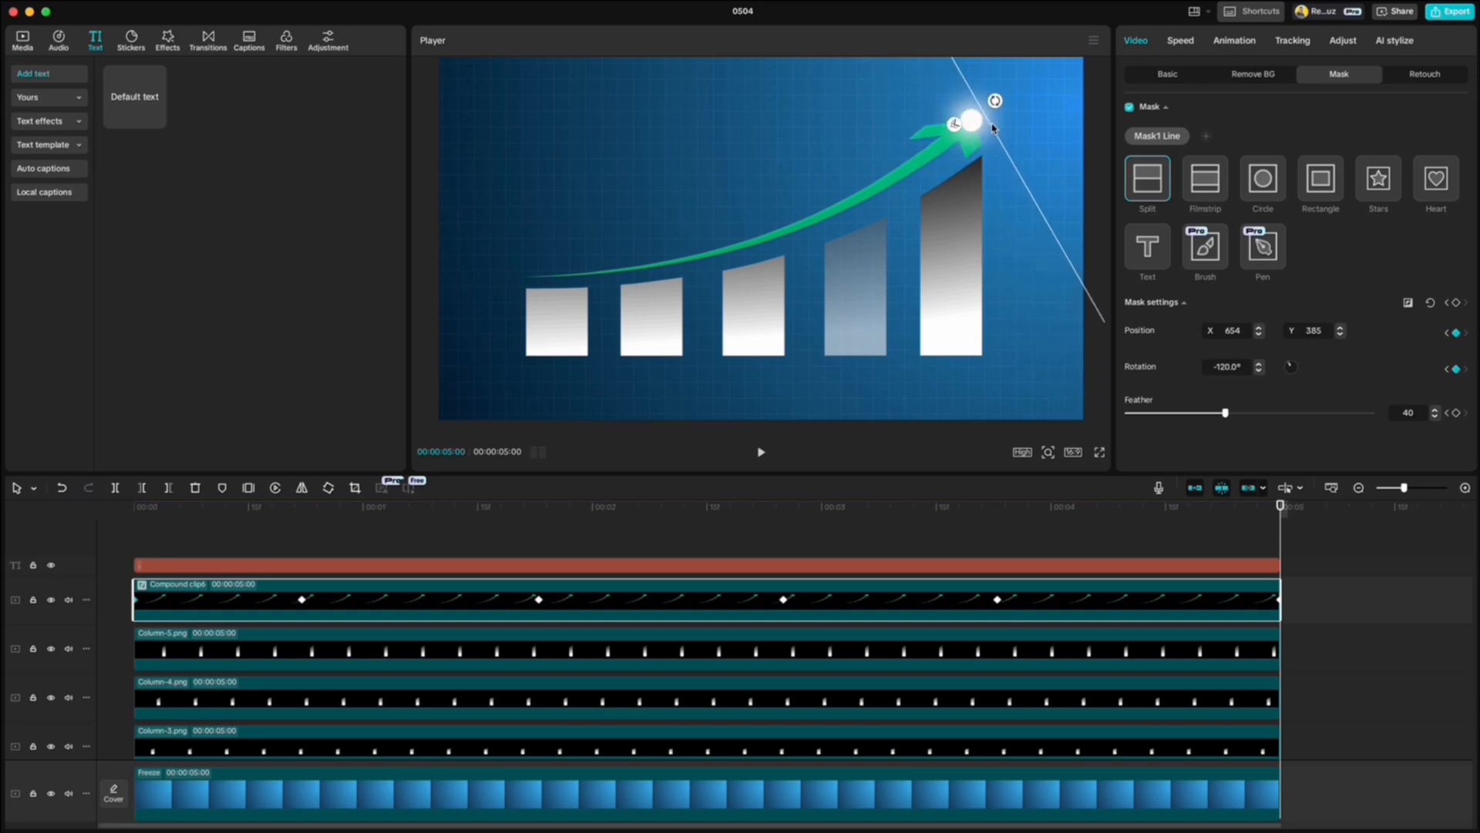
click(798, 551)
drag(800, 505, 115, 556)
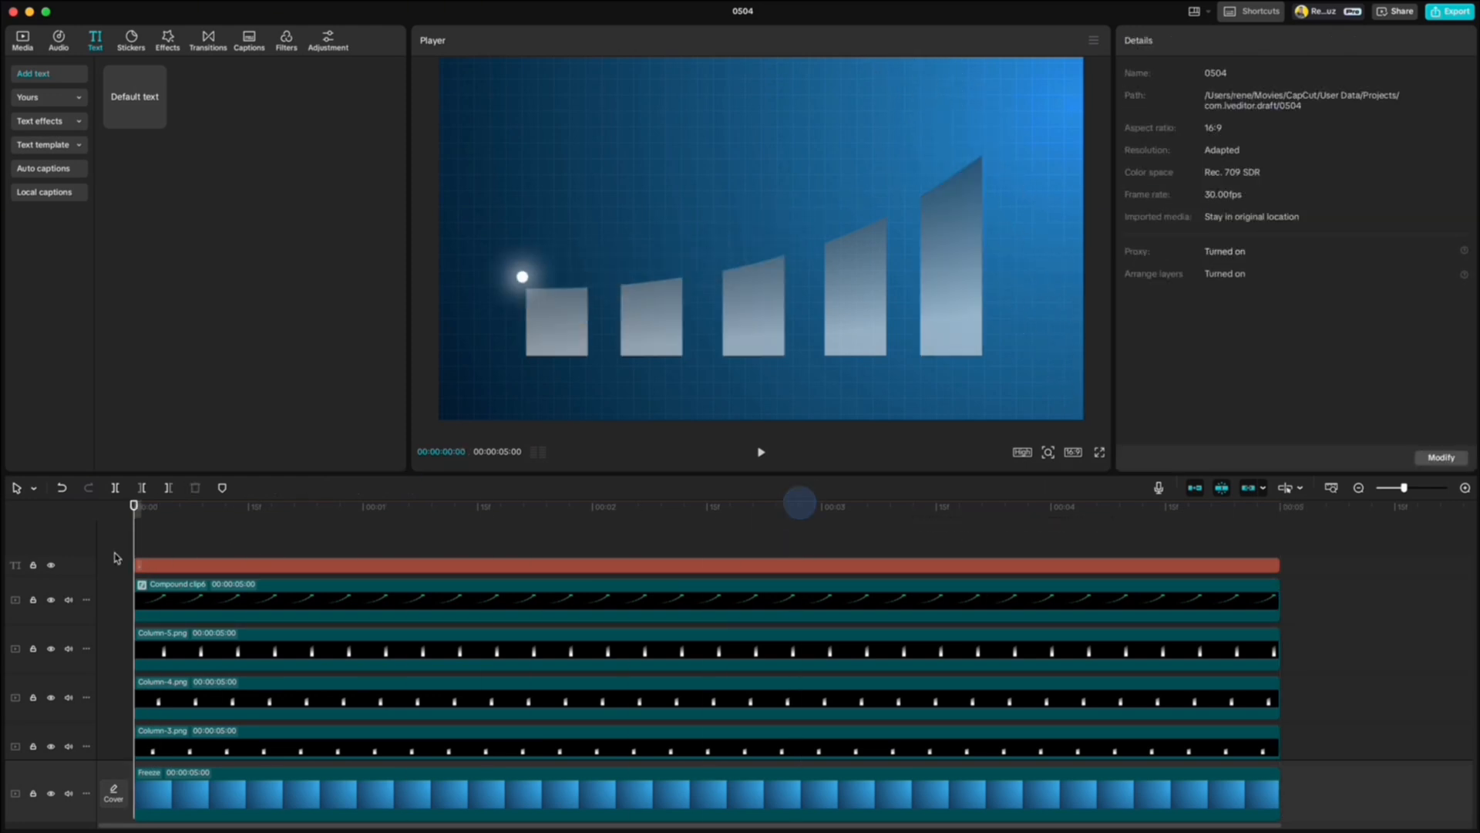